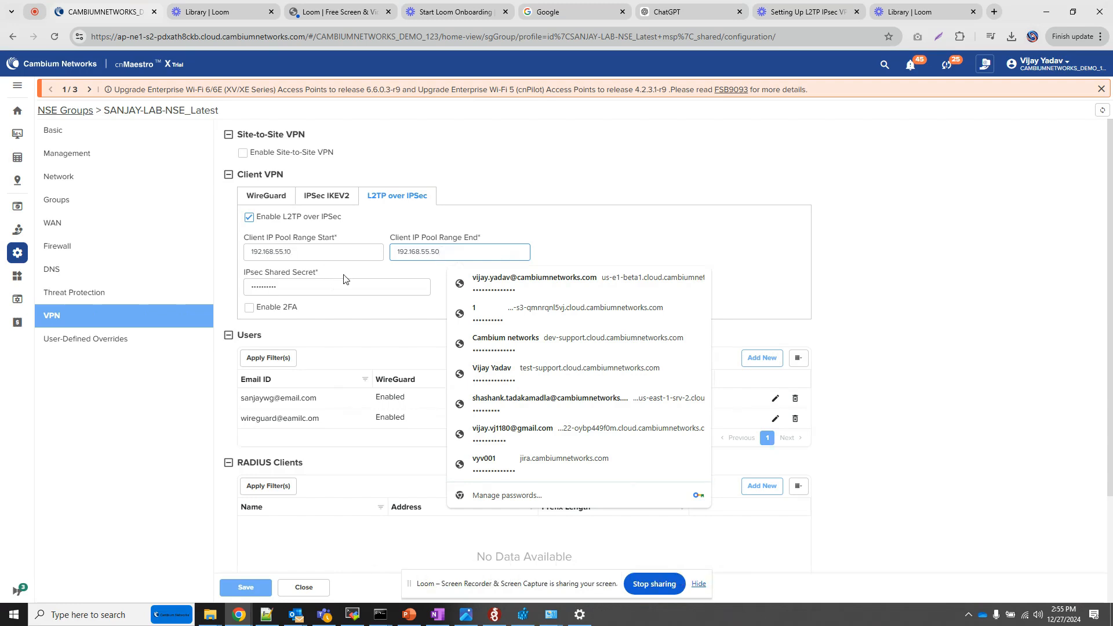
Step: Replace the IPsec shared secret for the L2TP over IPSec client VPN with a new one and save the configuration
left_click(306, 293)
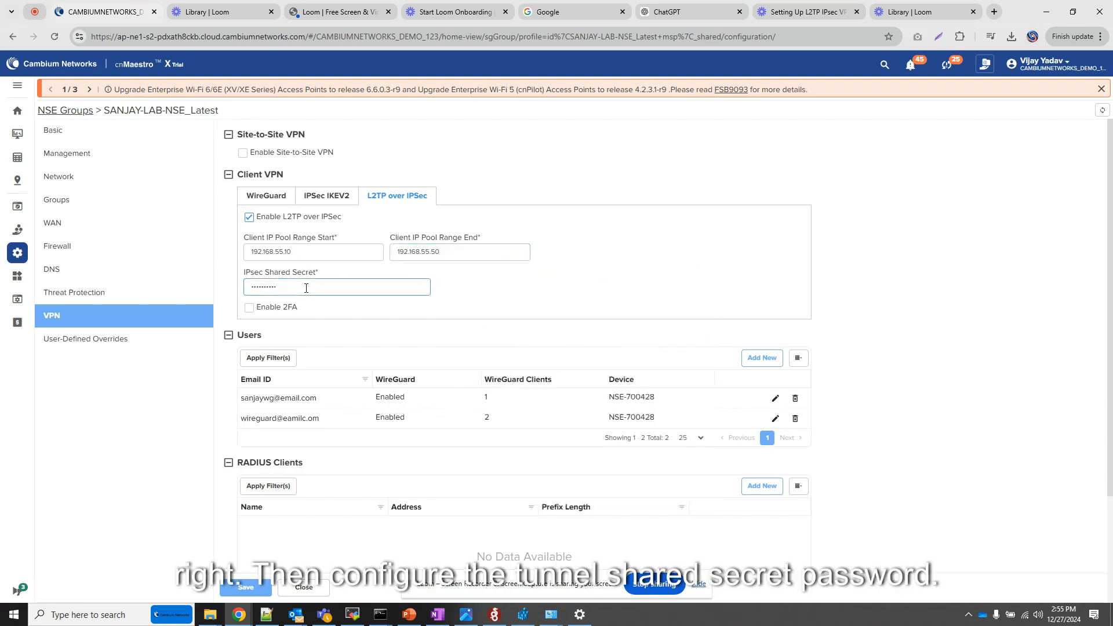
key("BackSpace")
key("BackSpace")
key("BackSpace")
key("BackSpace")
key("BackSpace")
key("BackSpace")
key("BackSpace")
key("BackSpace")
key("BackSpace")
key("BackSpace")
type("•")
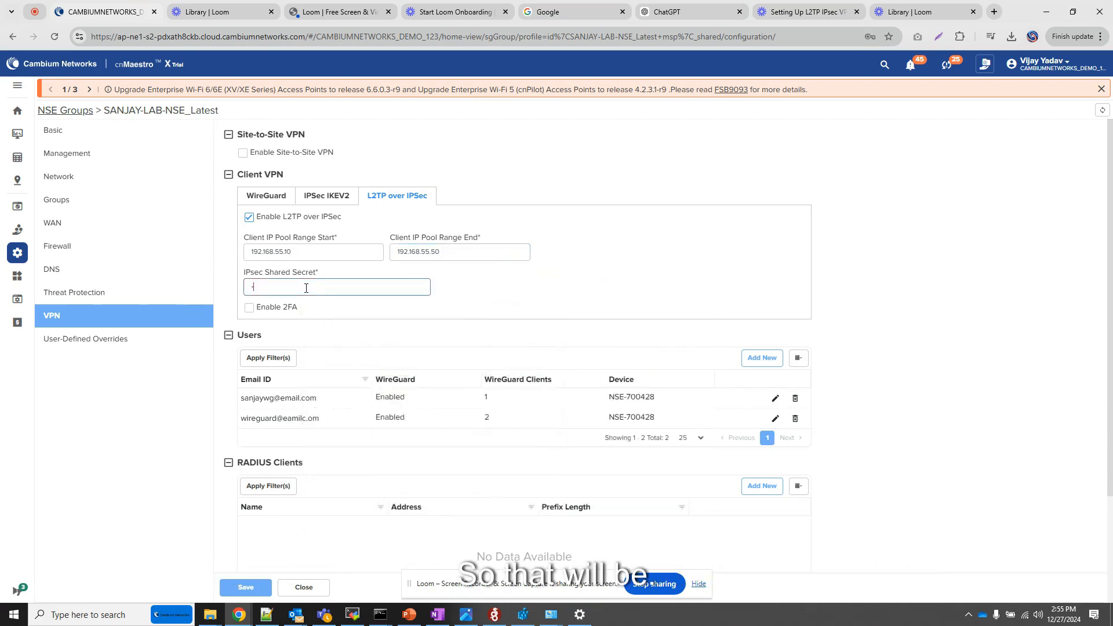
type("•")
key("BackSpace")
key("BackSpace")
type("•")
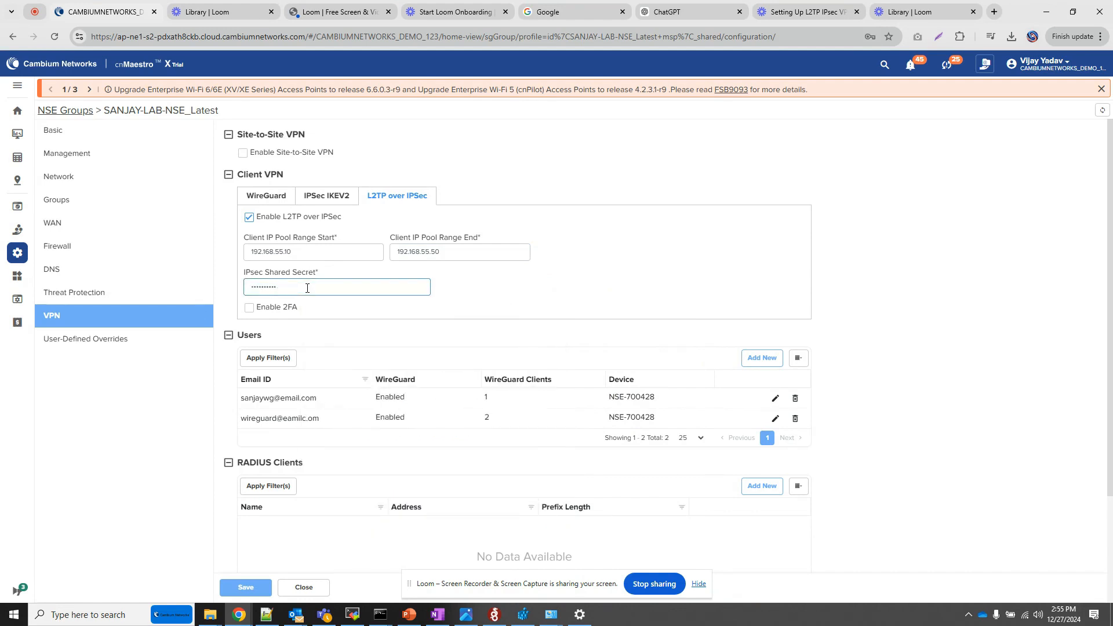
key("BackSpace")
key("BackSpace")
key("BackSpace")
key("BackSpace")
key("BackSpace")
key("BackSpace")
key("BackSpace")
key("BackSpace")
key("BackSpace")
type("•")
left_click(245, 587)
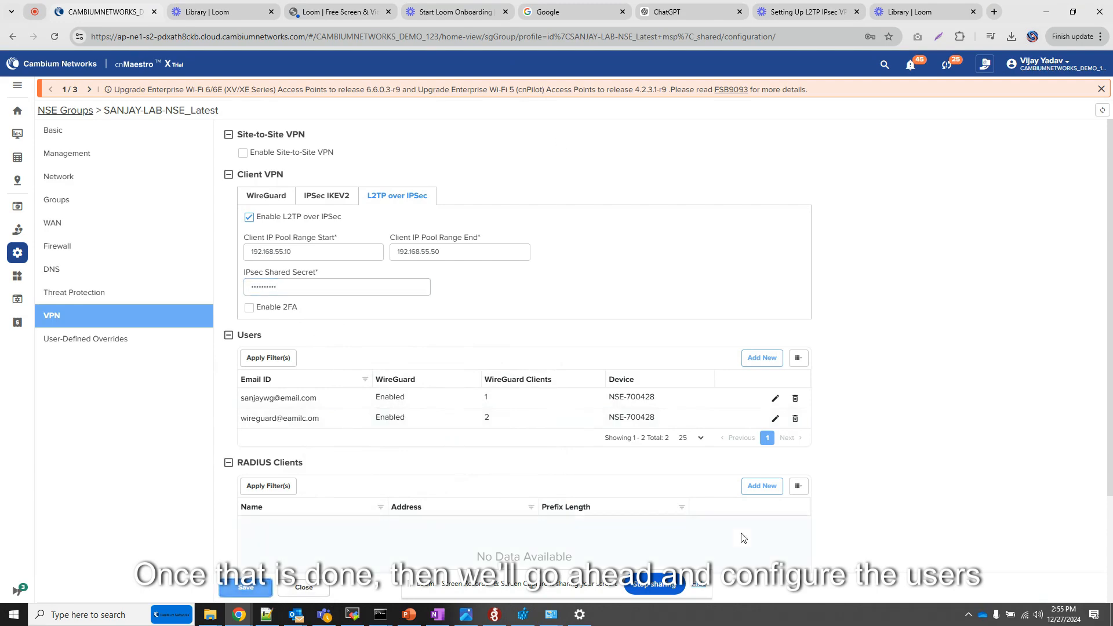
Step: Start adding a new VPN user to the NSE group and fill in the user's email ID
left_click(763, 359)
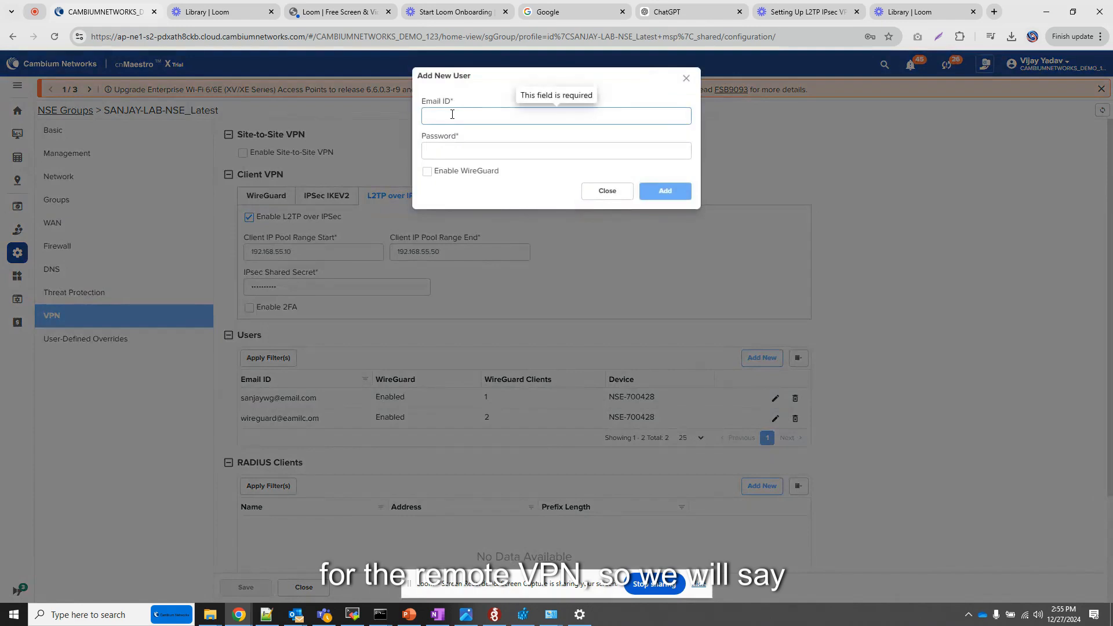
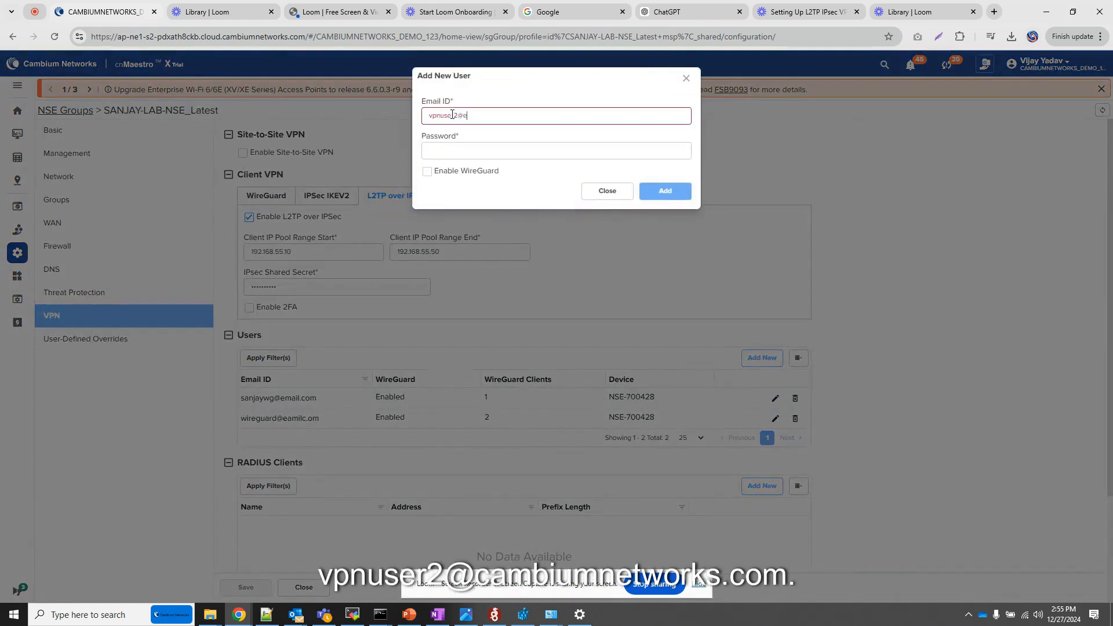
key("Tab")
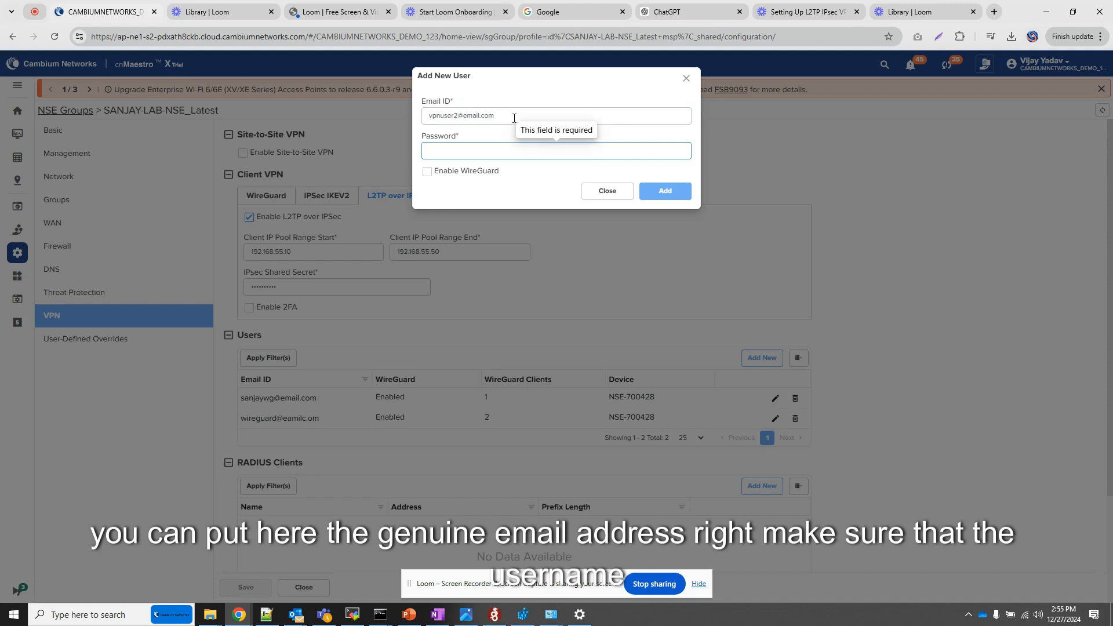
Step: Change the domain of the new user's email ID to cambiumnetworks.com, enter the account password and add the user
left_click(513, 119)
key("BackSpace")
key("BackSpace")
key("BackSpace")
key("BackSpace")
key("BackSpace")
key("BackSpace")
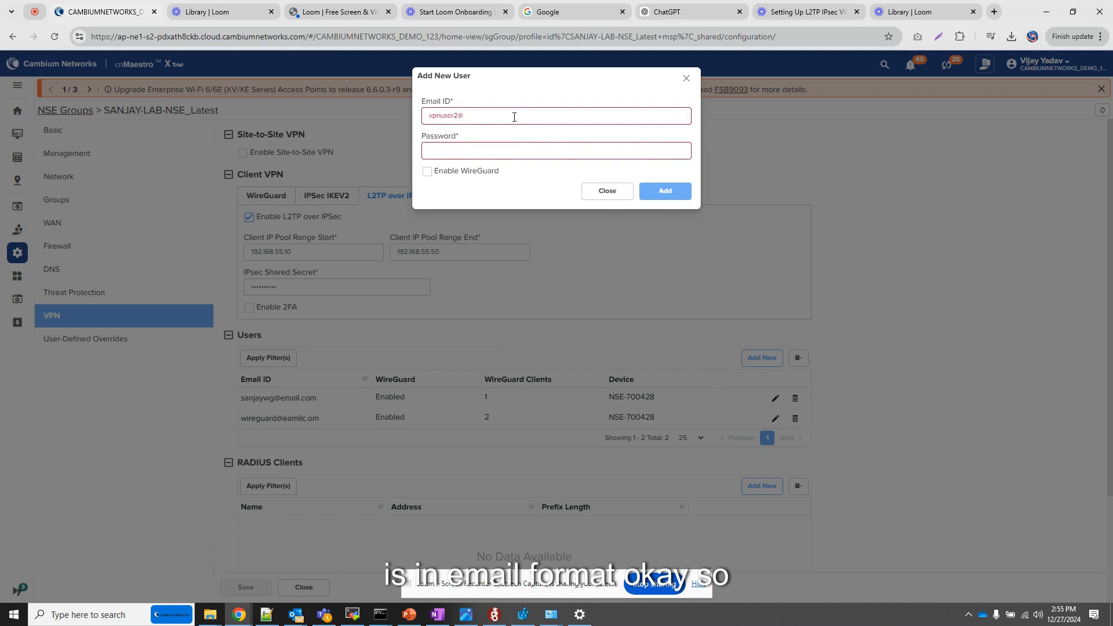
type("cambiumnet")
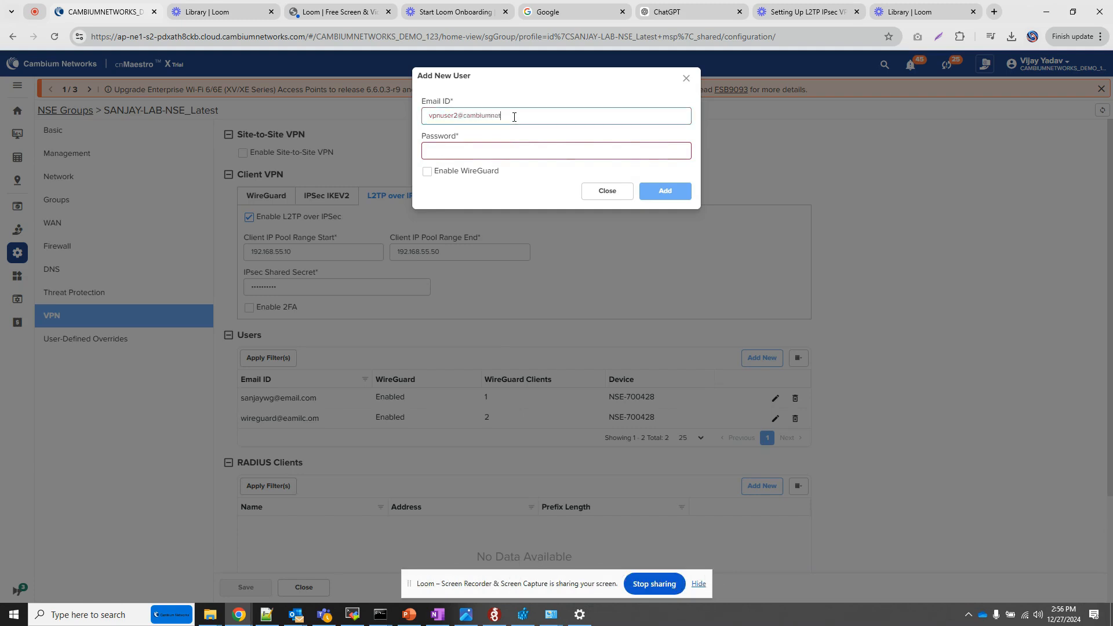
type("works.com")
key("Tab")
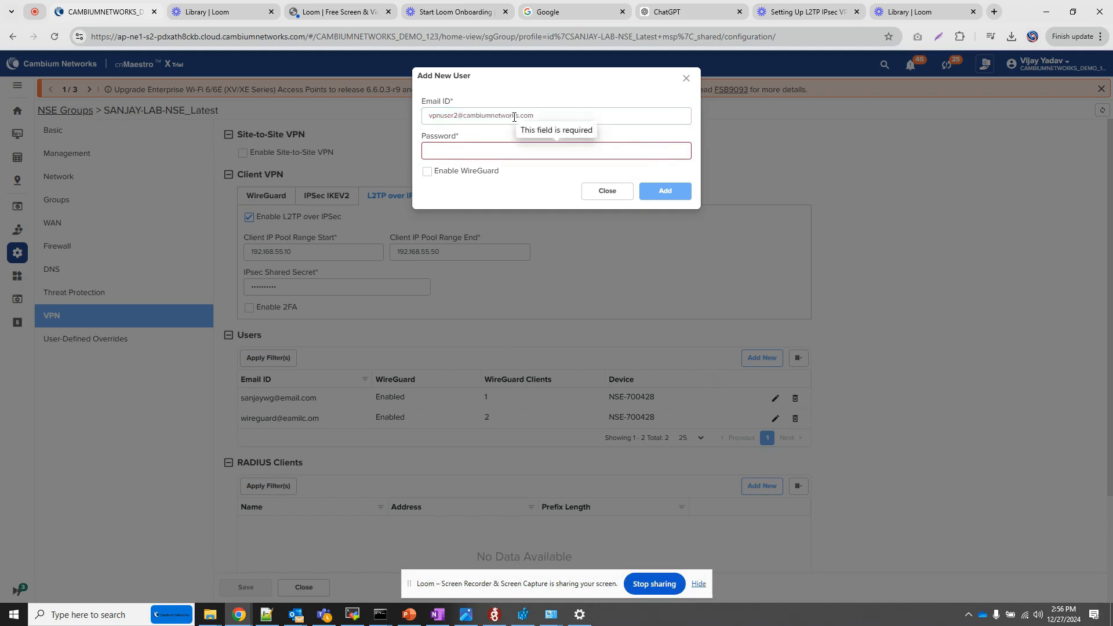
type("c")
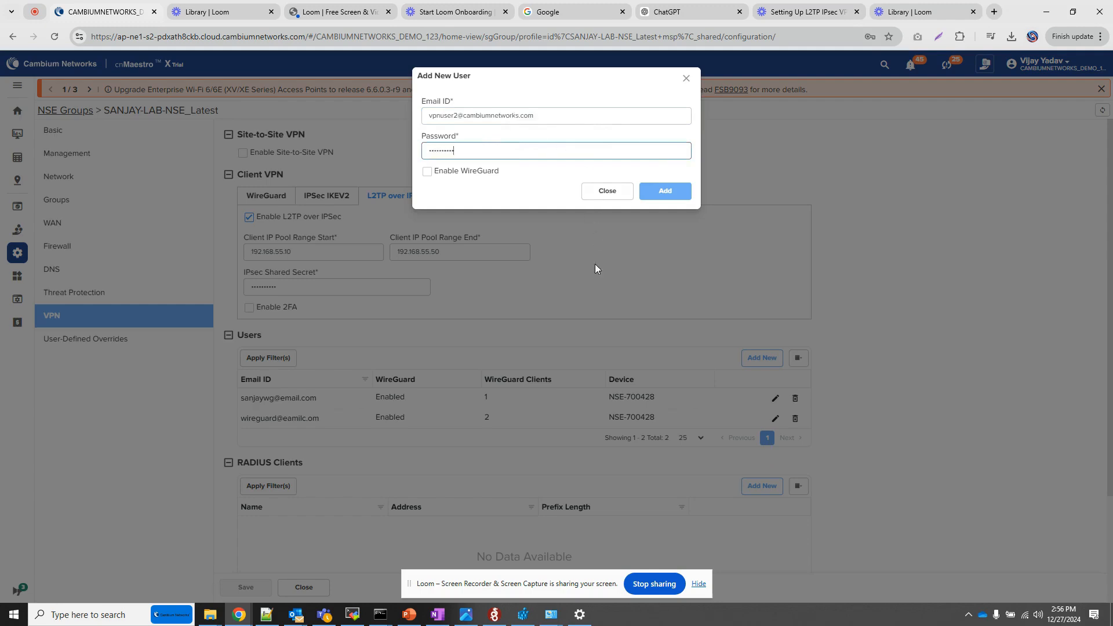
left_click(665, 191)
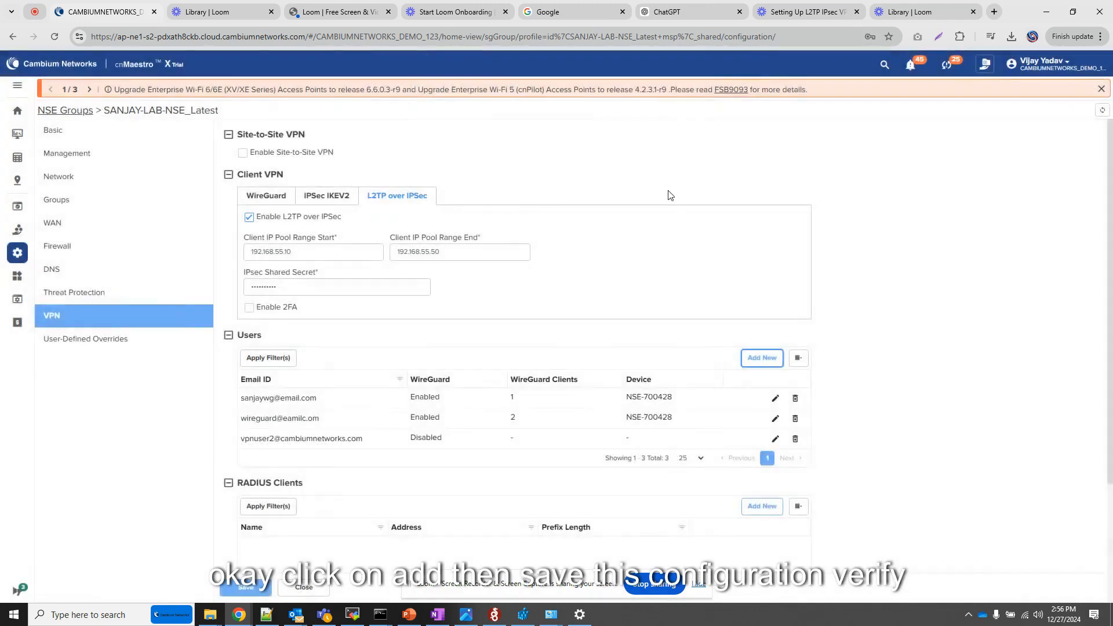
Step: Save the NSE group and open the configuration page of the device NSE-700428
left_click(246, 586)
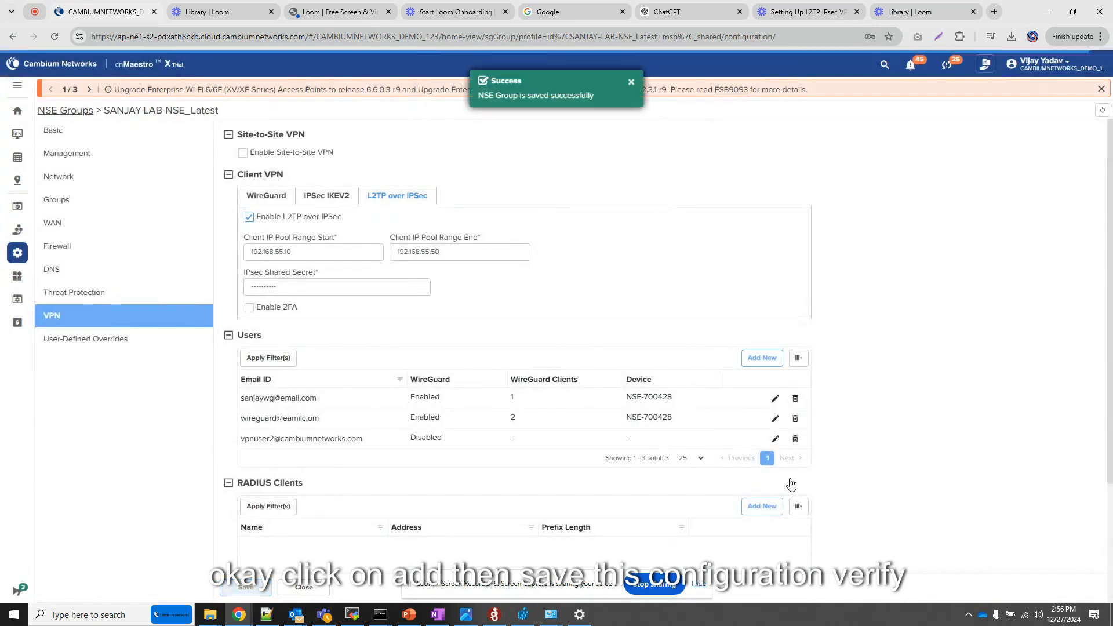
left_click(649, 418)
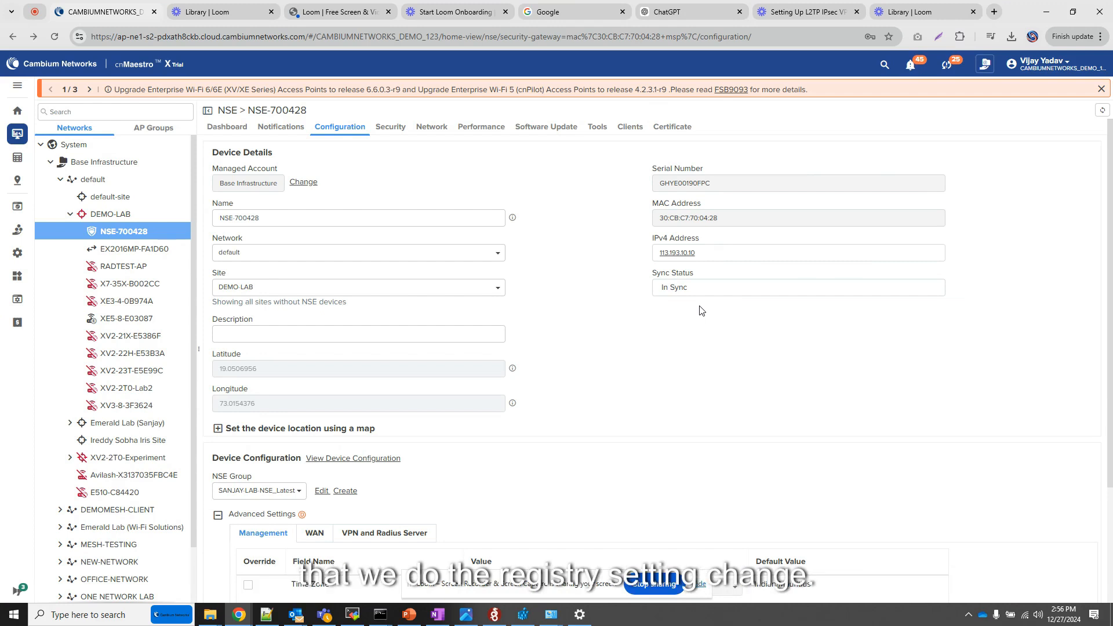
Step: Copy the REG ADD command for AssumeUDPEncapsulationContextOnSendRule from the PowerPoint slide and run it in Command Prompt as administrator
left_click(409, 614)
left_click_drag(829, 353, 318, 335)
key("cmd+c")
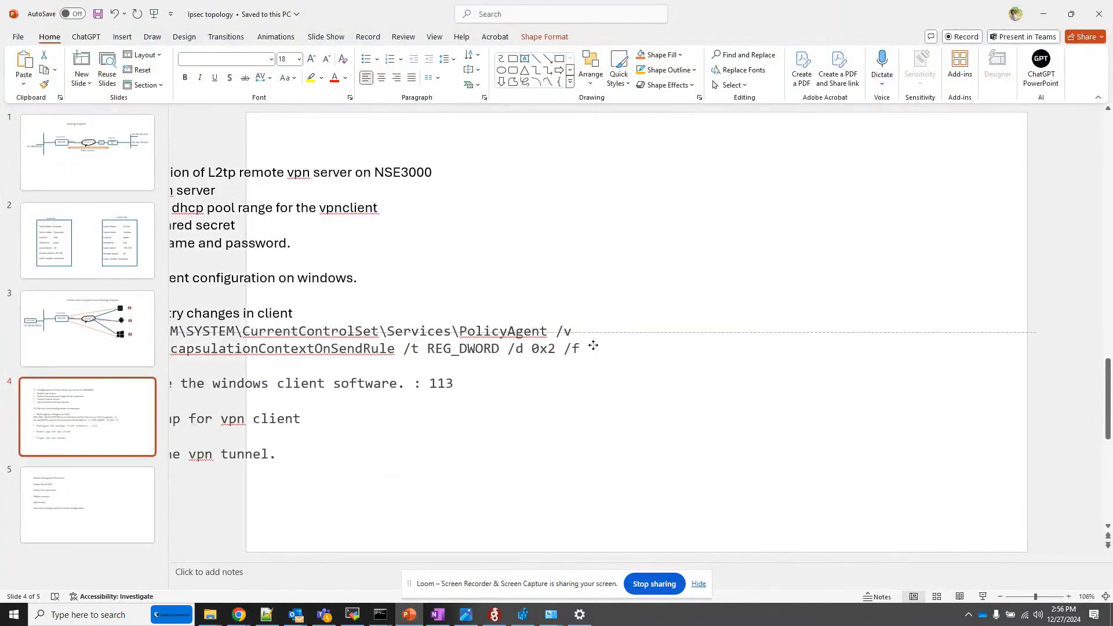
left_click(109, 614)
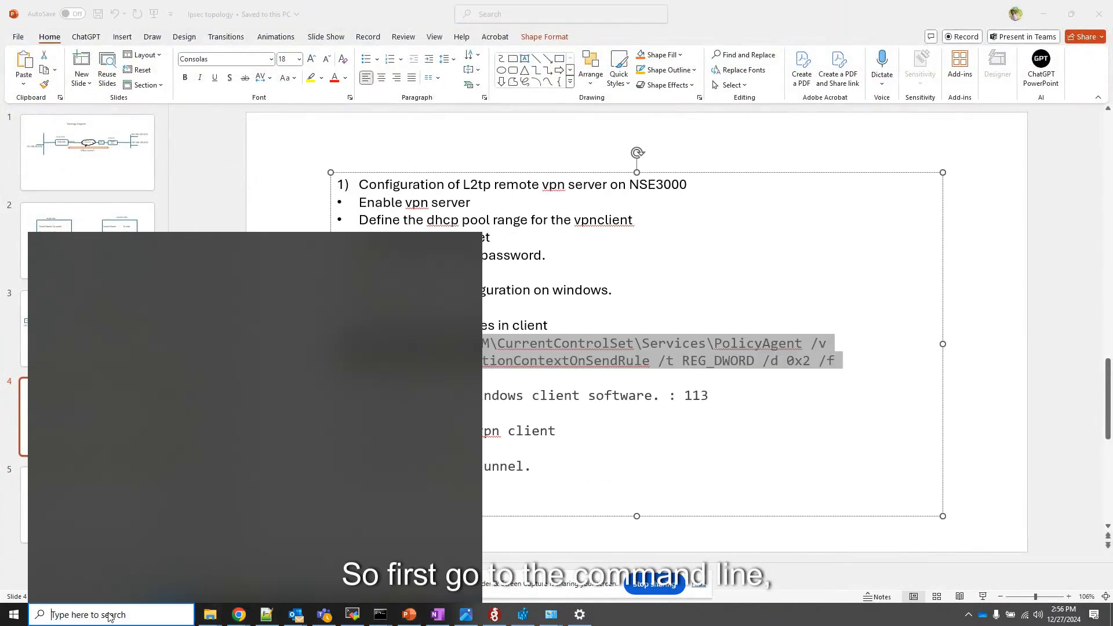
type("cmd")
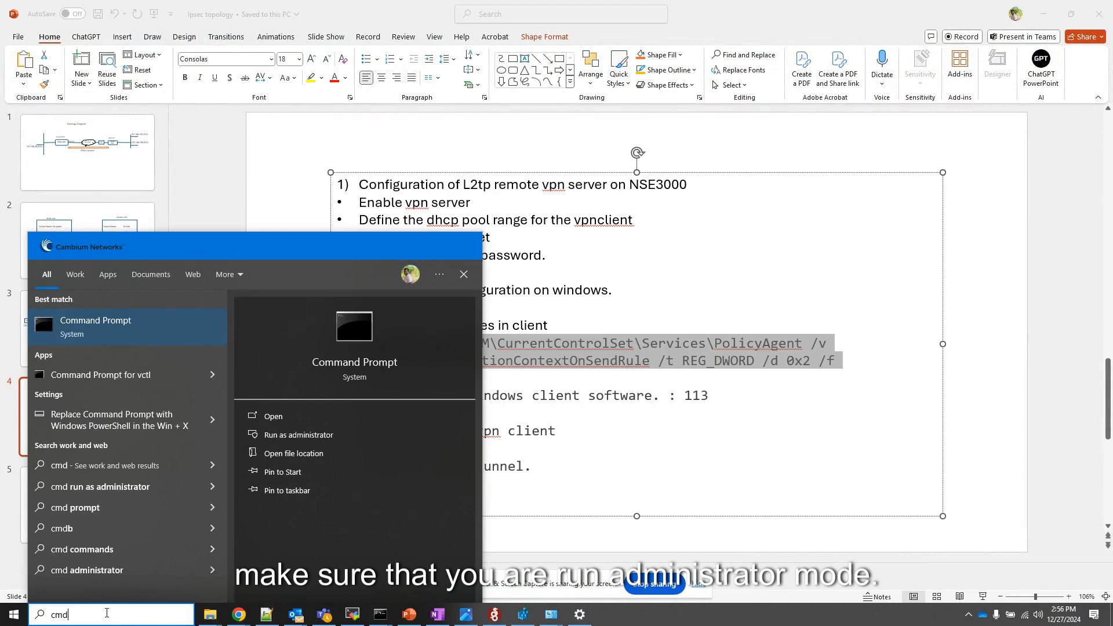
right_click(137, 329)
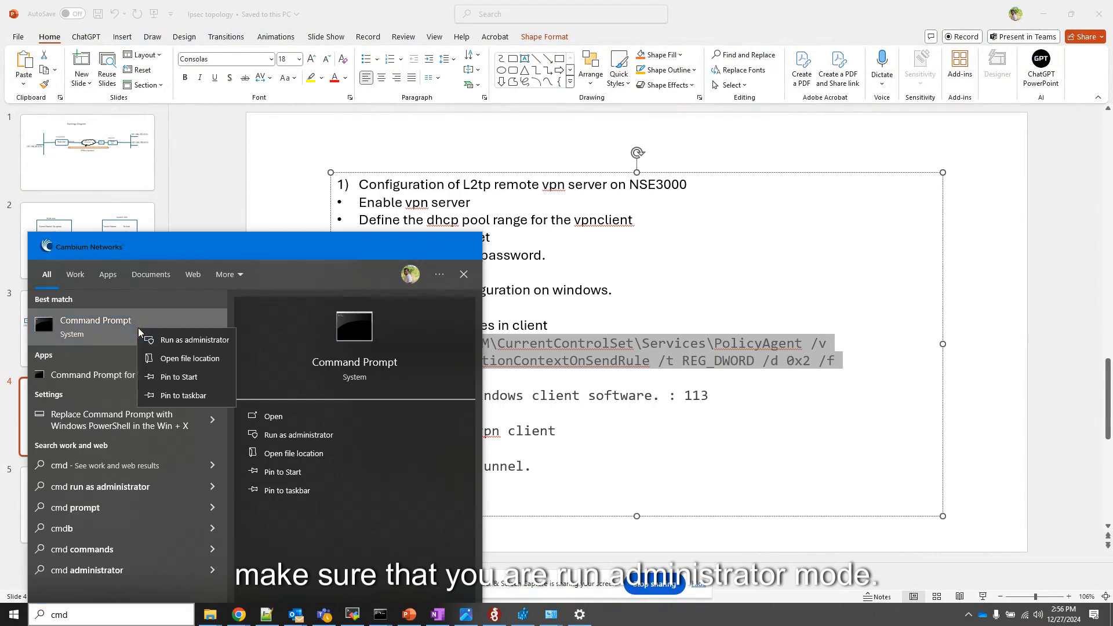
left_click(180, 349)
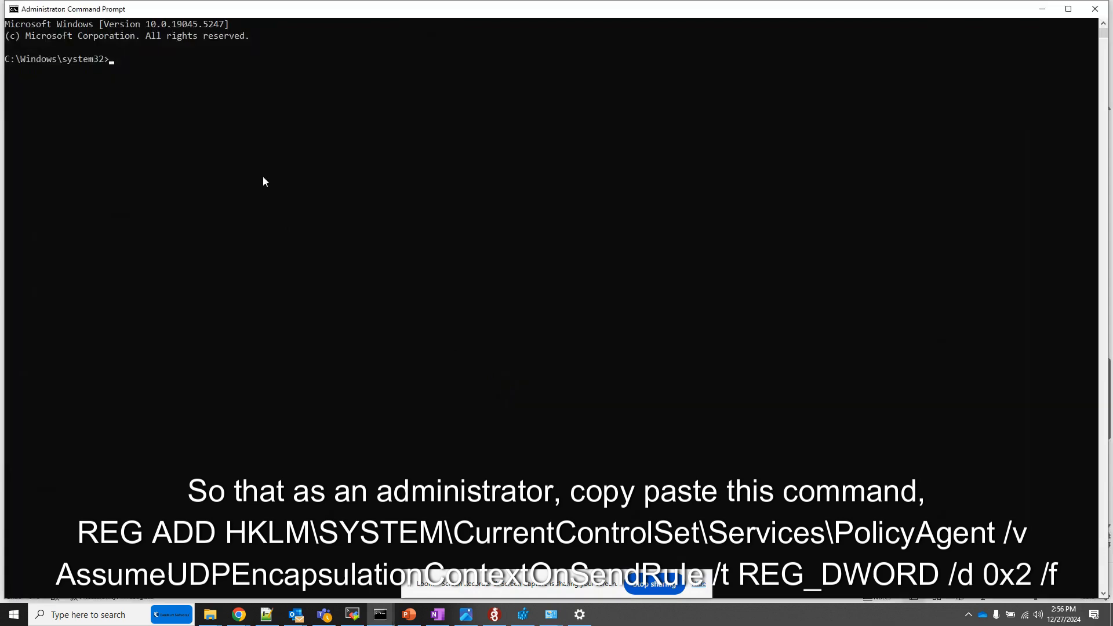
right_click(264, 181)
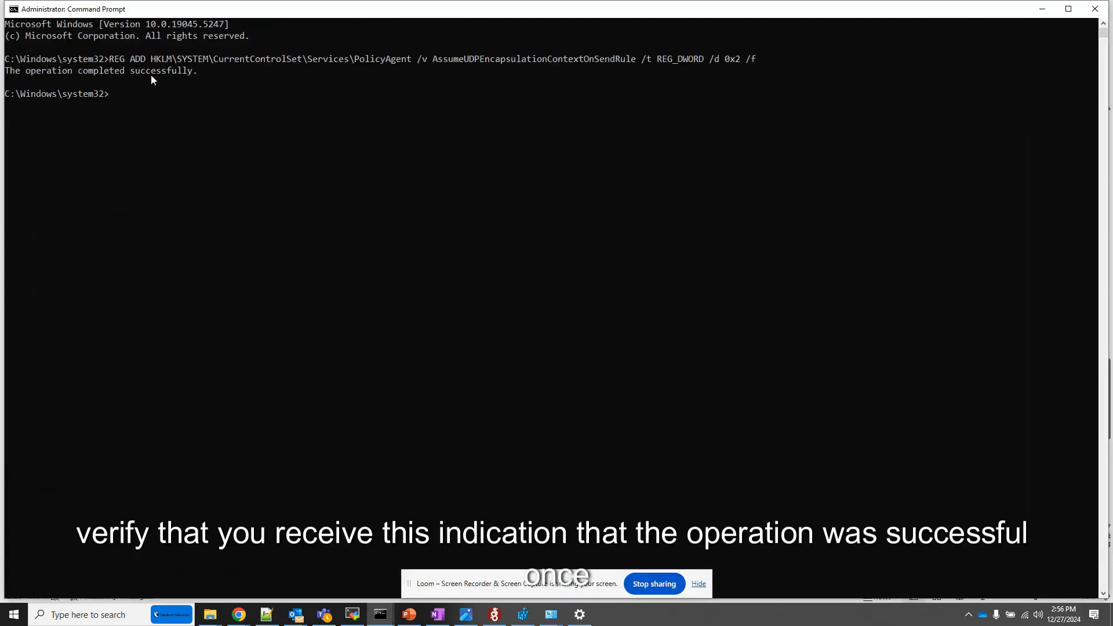
left_click(1042, 8)
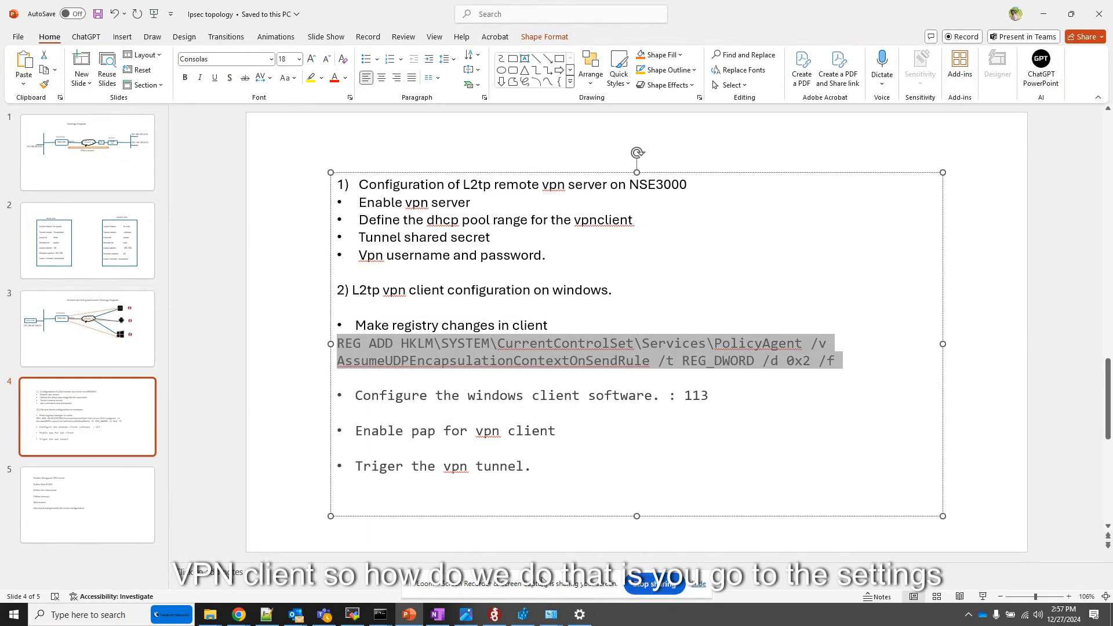
Step: Switch to the Windows VPN settings and start a new VPN connection with Windows (built-in) as the provider
left_click(580, 614)
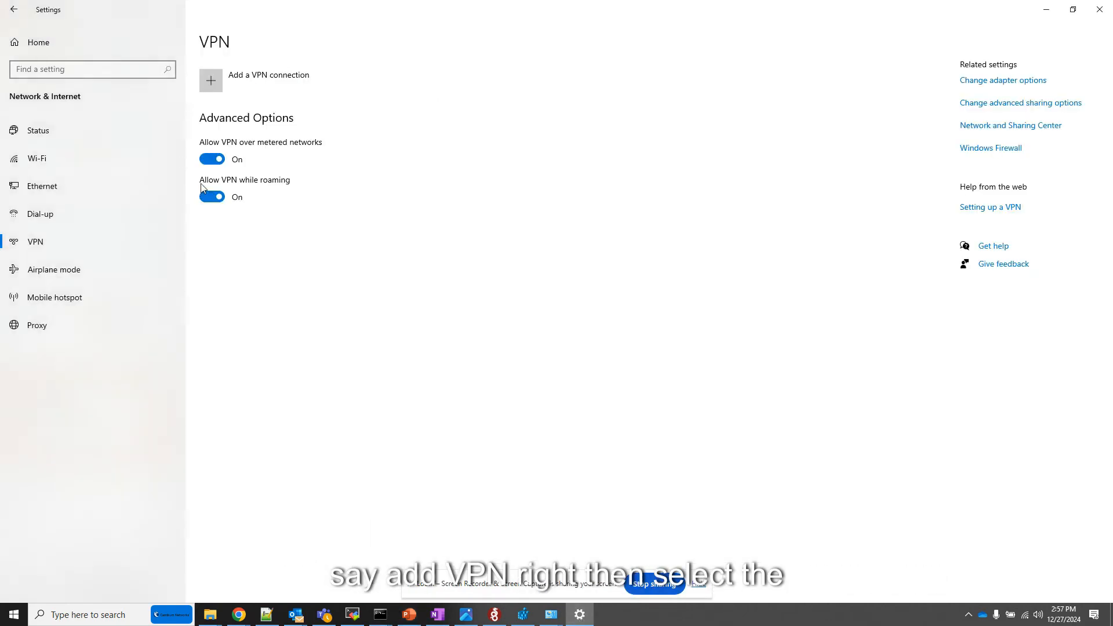
left_click(211, 79)
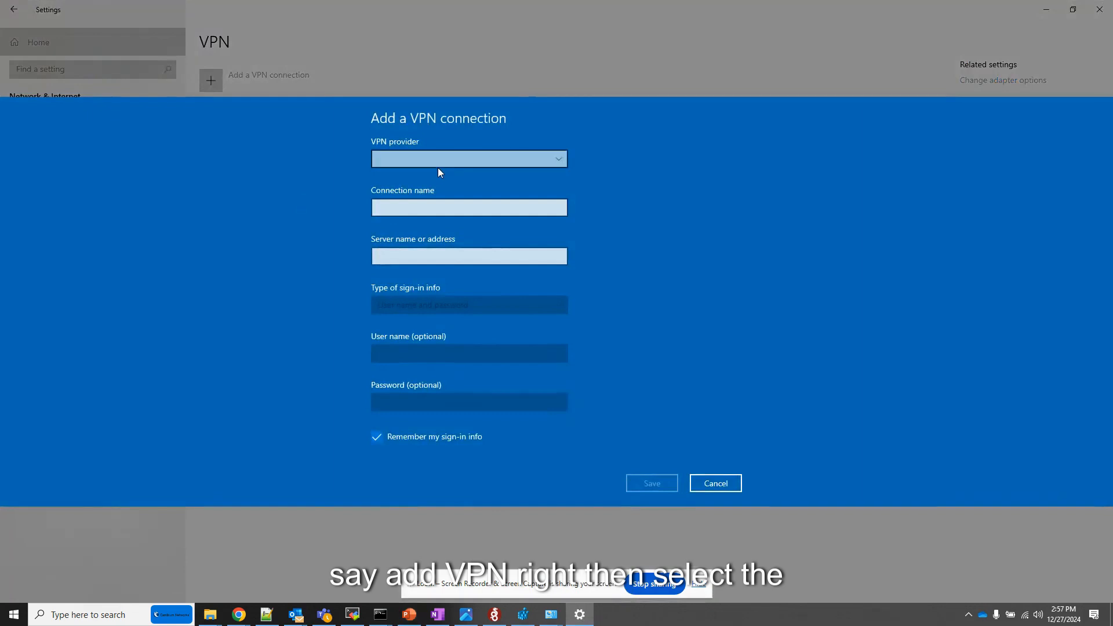
left_click(438, 158)
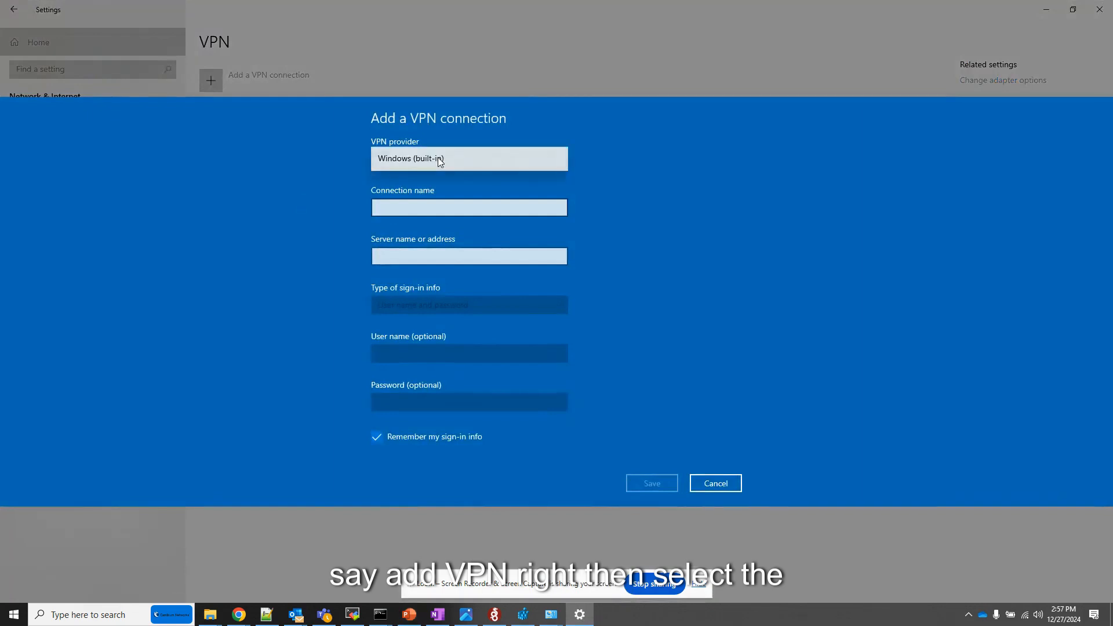
left_click(436, 159)
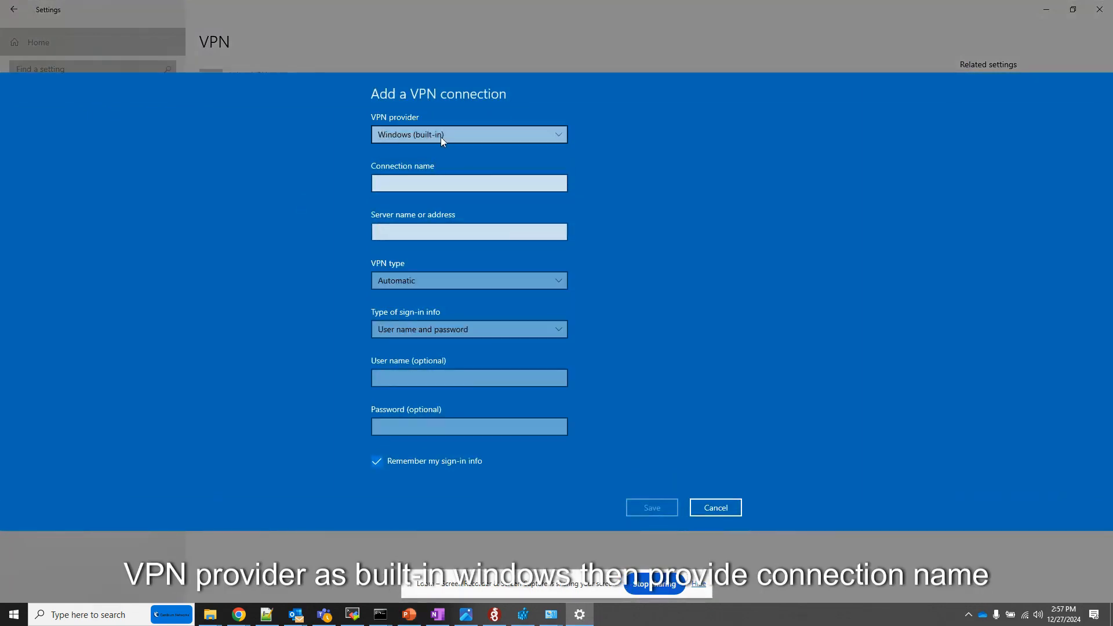
Step: Name the new VPN connection l2tpvpn
left_click(402, 187)
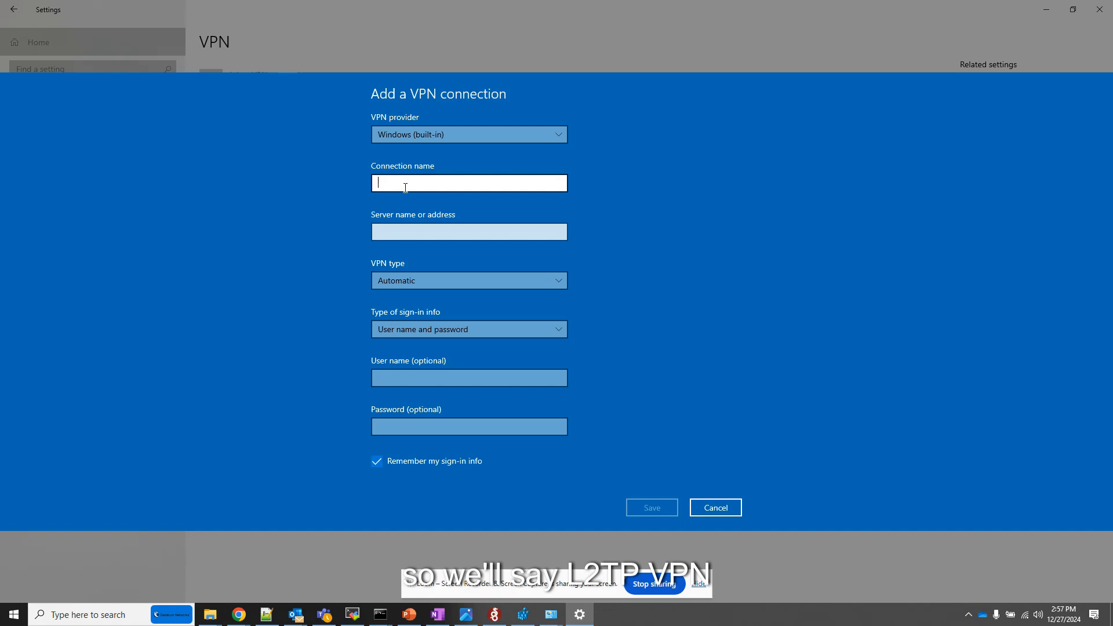
type("l2tpvun")
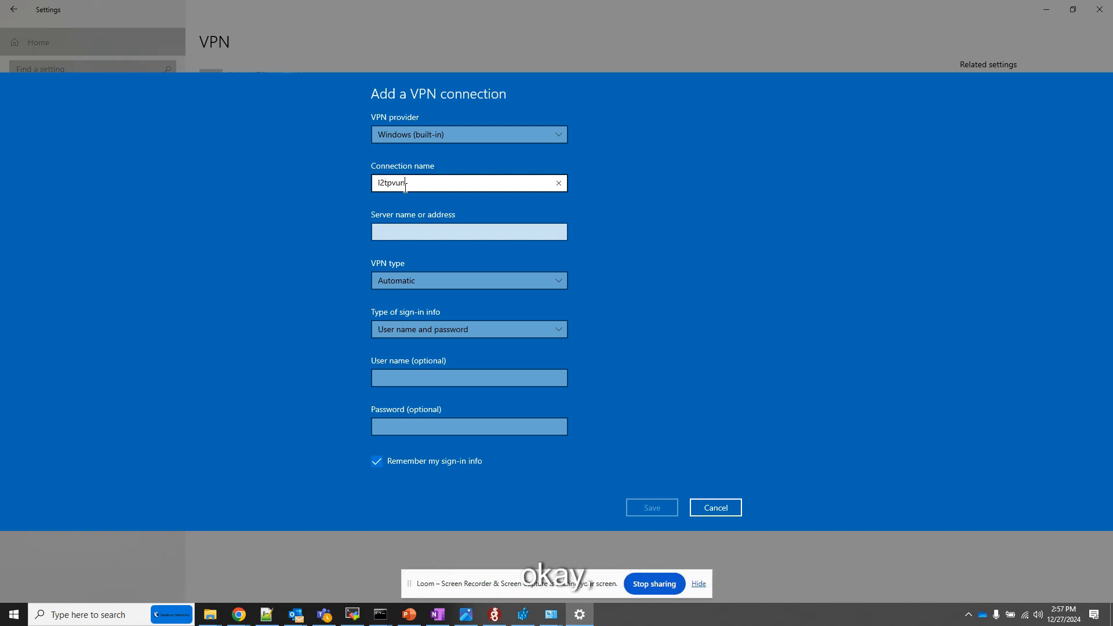
key("BackSpace")
key("BackSpace")
type("pn")
key("Tab")
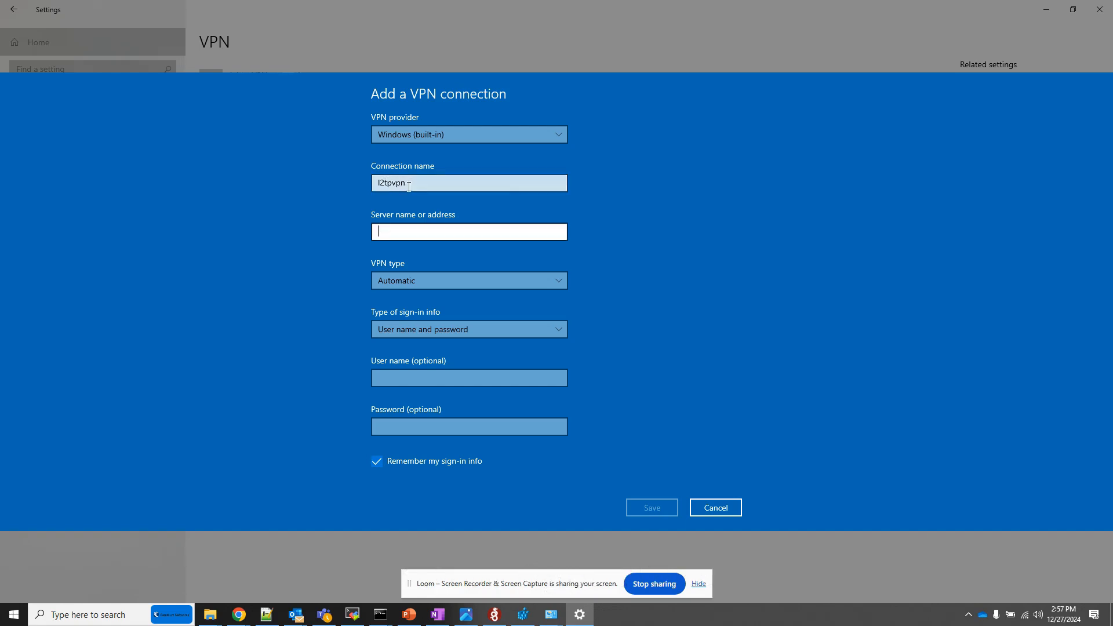
Step: Set the connection's server address to 113.193.10.10 and check it against the address noted in Notepad++
type("113")
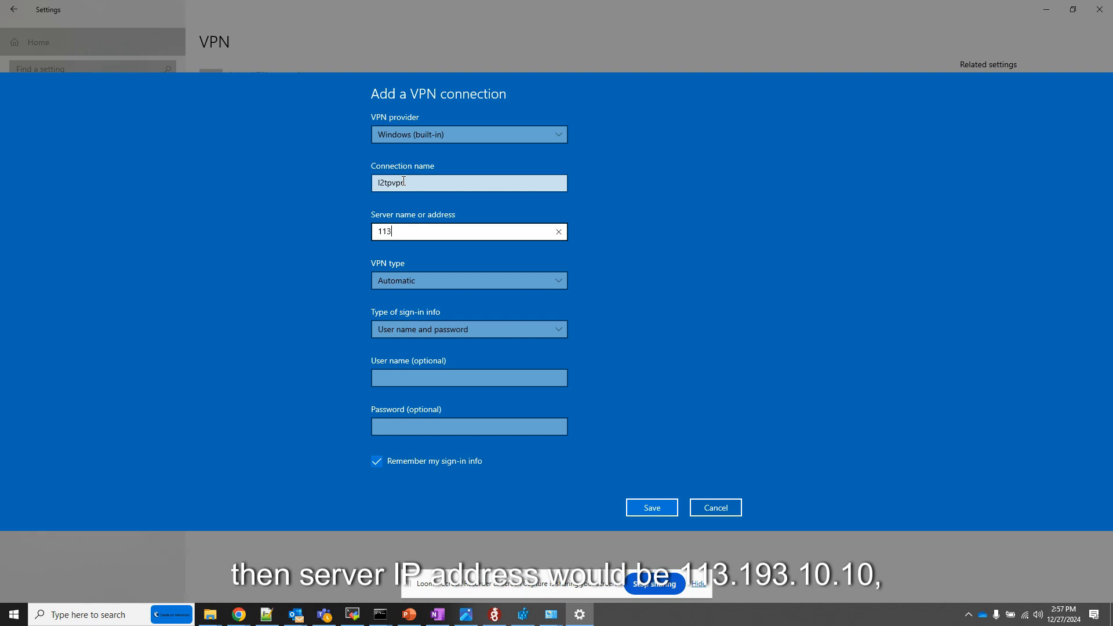
type(".193.10.10")
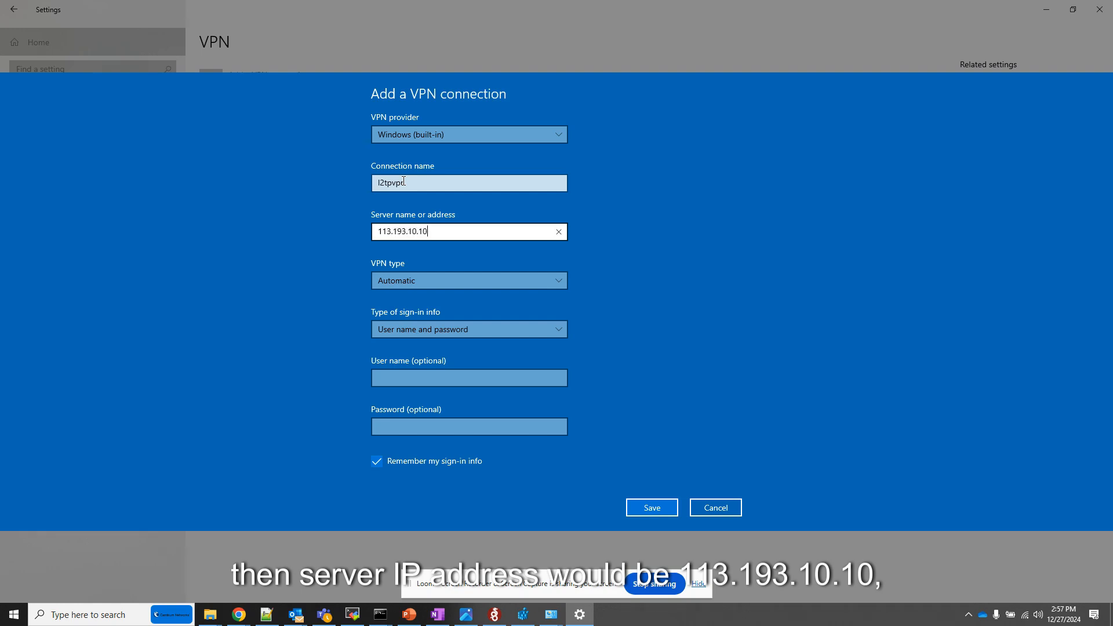
left_click(267, 615)
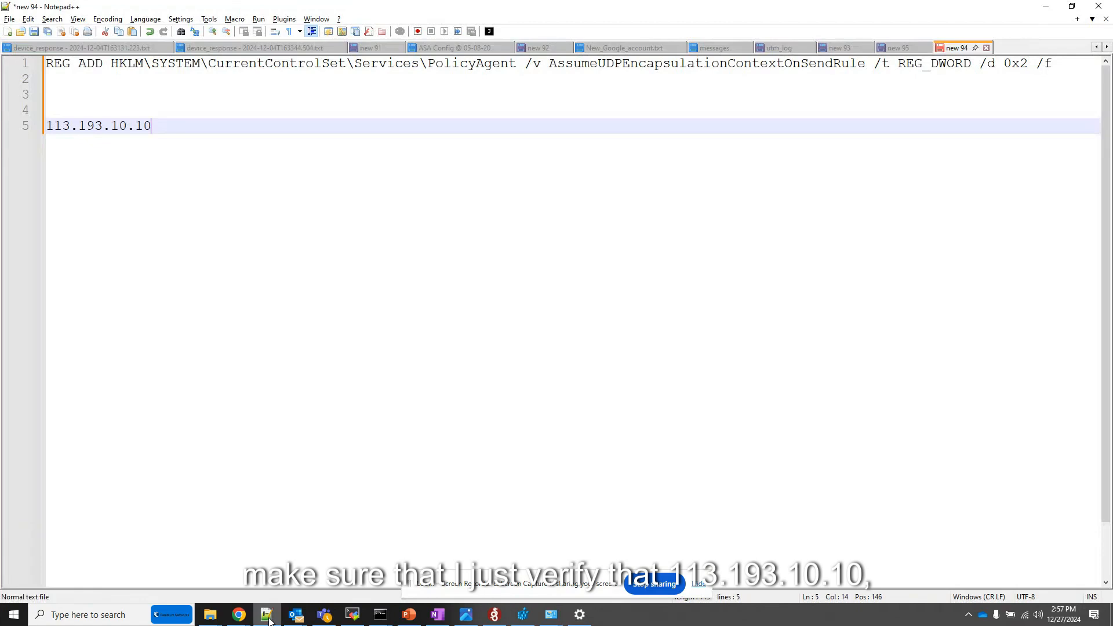
left_click(267, 615)
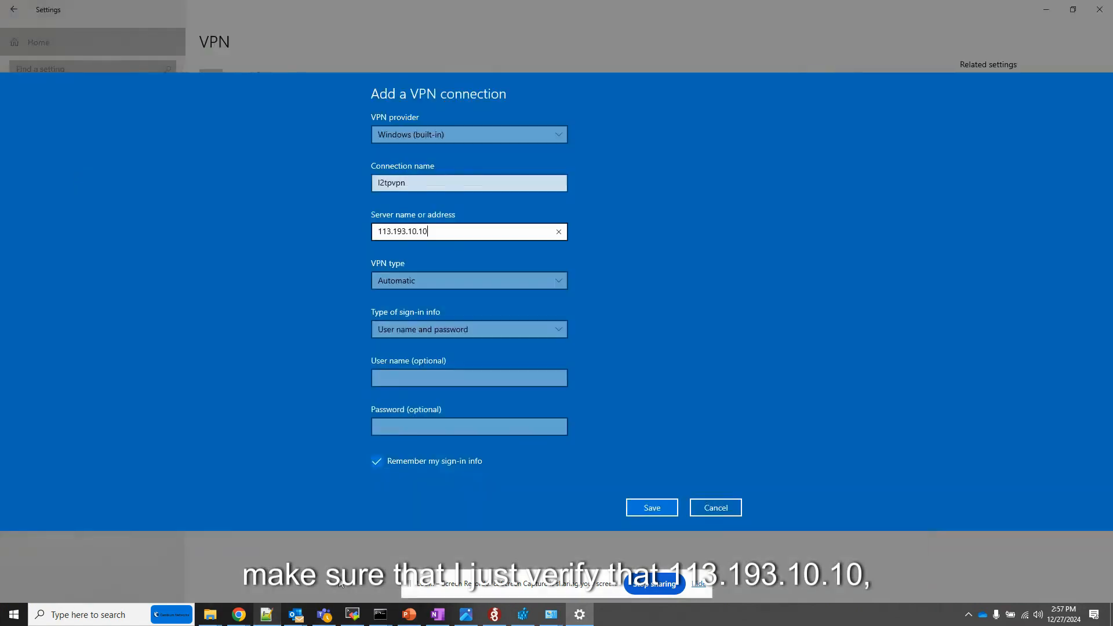
Step: Set the connection's VPN type to L2TP/IPsec with pre-shared key
left_click(422, 279)
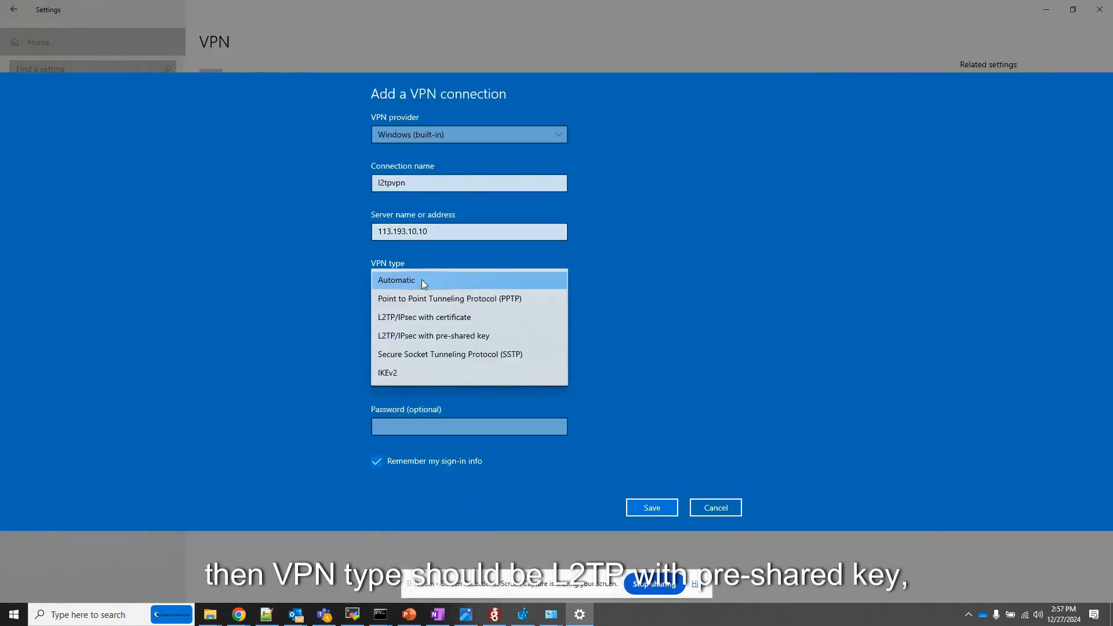
left_click(427, 339)
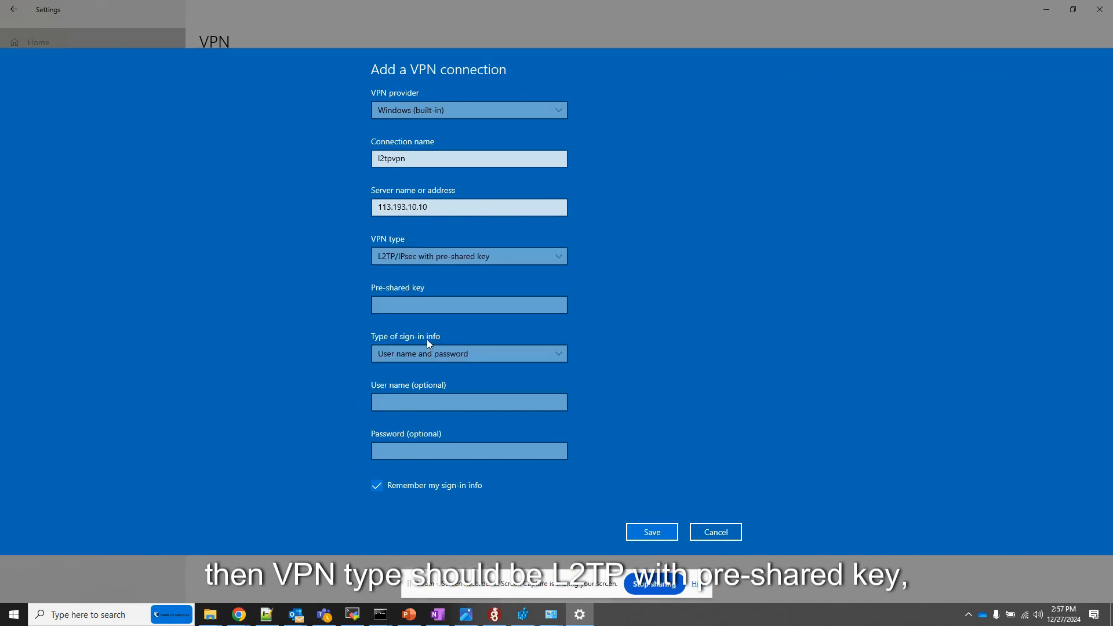
Step: Enter the tunnel's pre-shared key for the new VPN connection
left_click(404, 305)
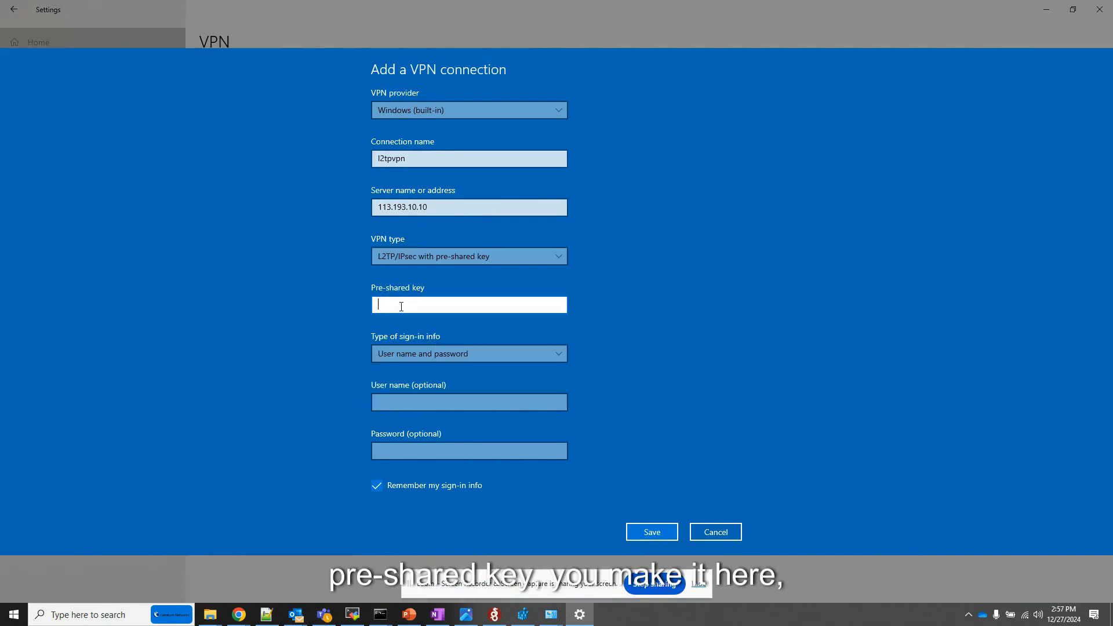
type("••")
key("BackSpace")
key("BackSpace")
type("•")
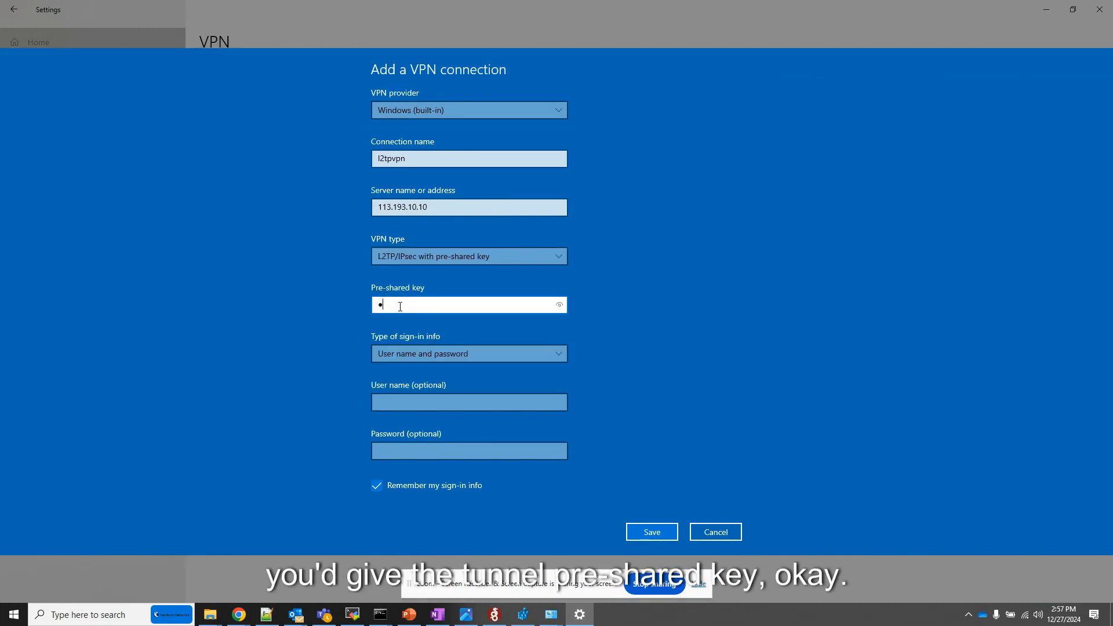
type("•••••••••")
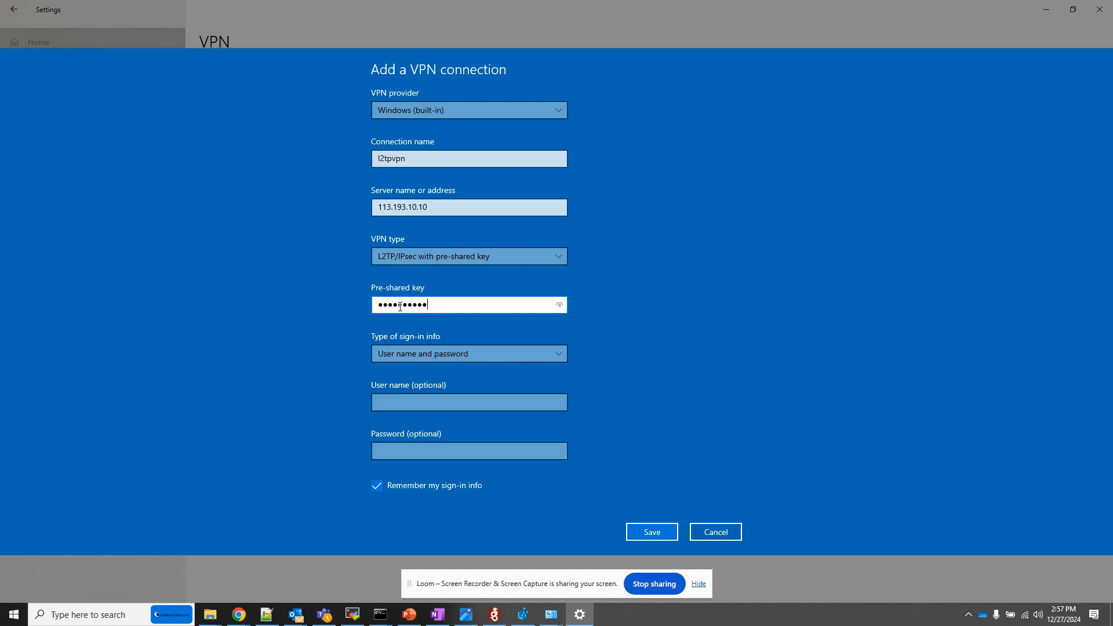
Step: Set the sign-in type to User name and password and enter the VPN user's e-mail as the user name
left_click(418, 356)
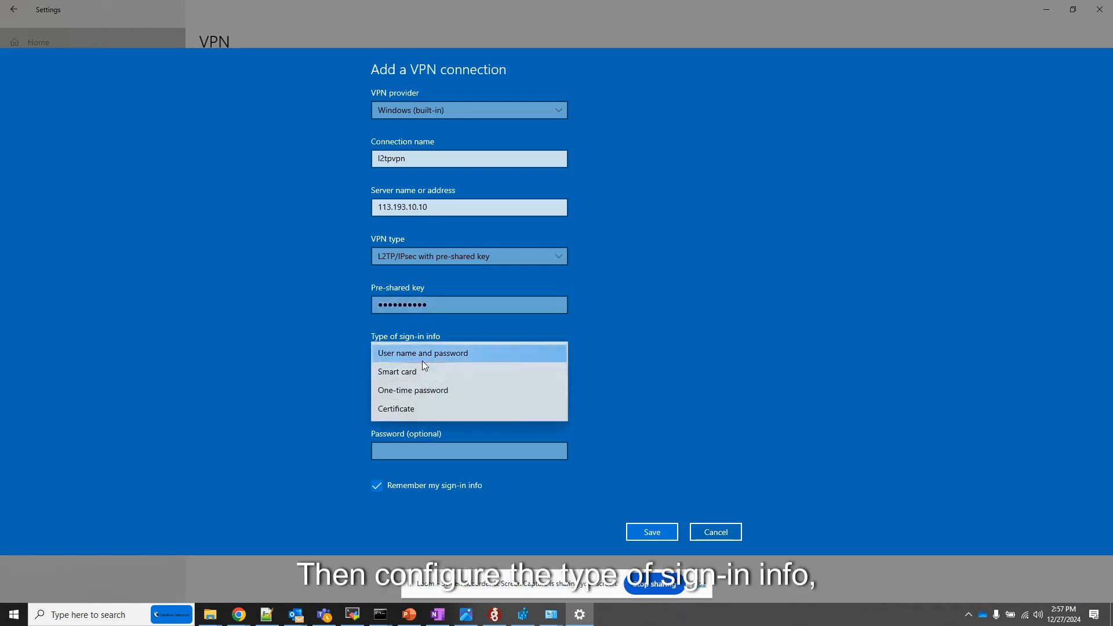
left_click(425, 356)
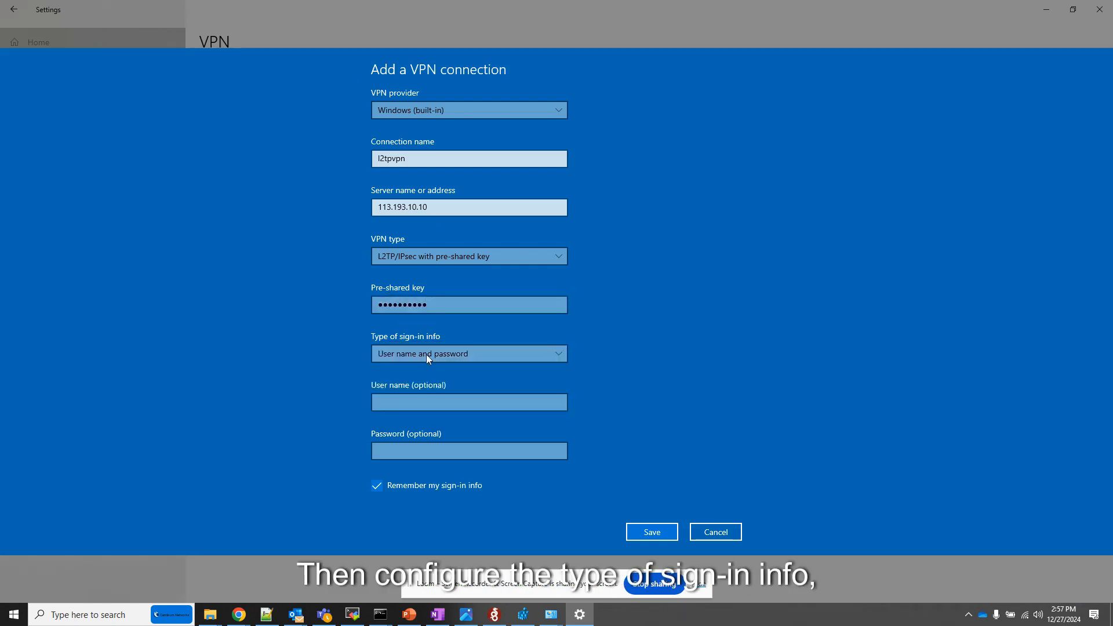
left_click(405, 403)
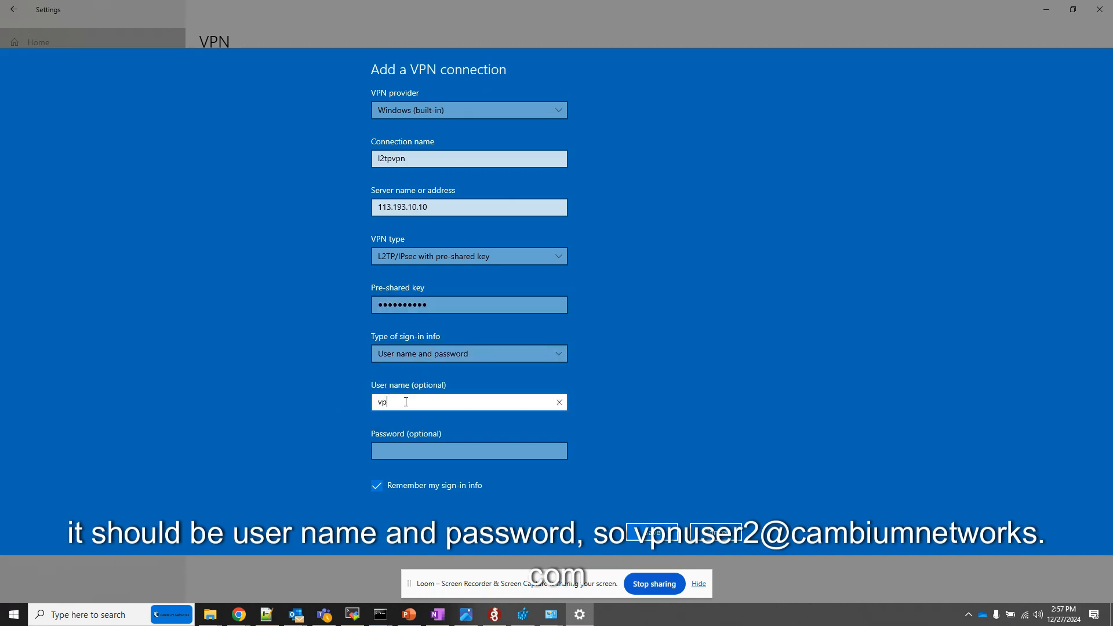
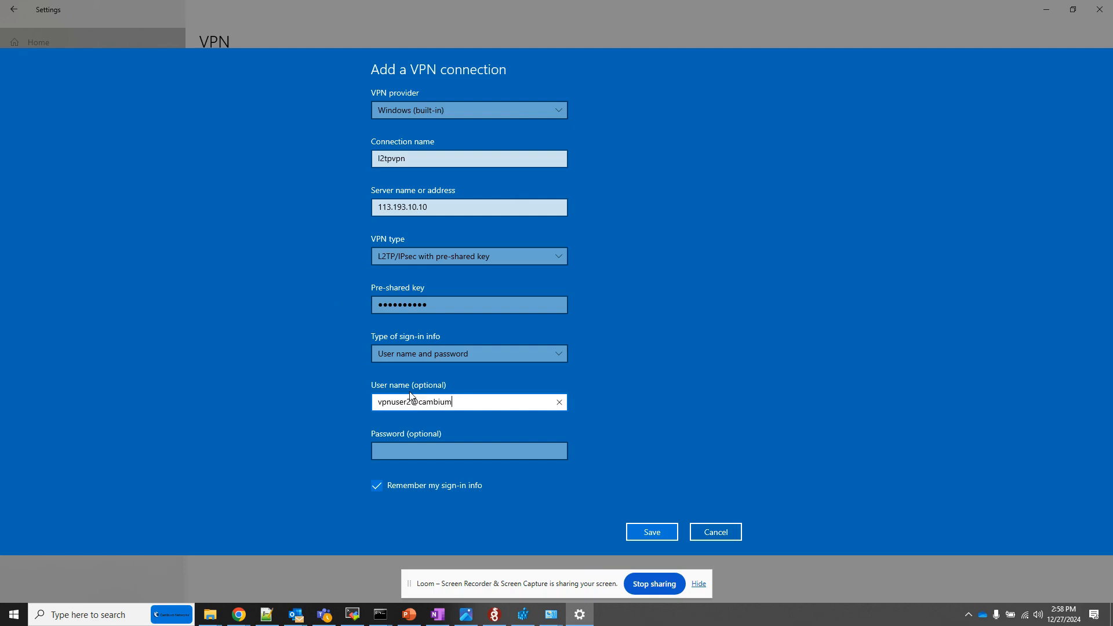
Step: Enter the VPN user's password and save the new VPN connection
key("Tab")
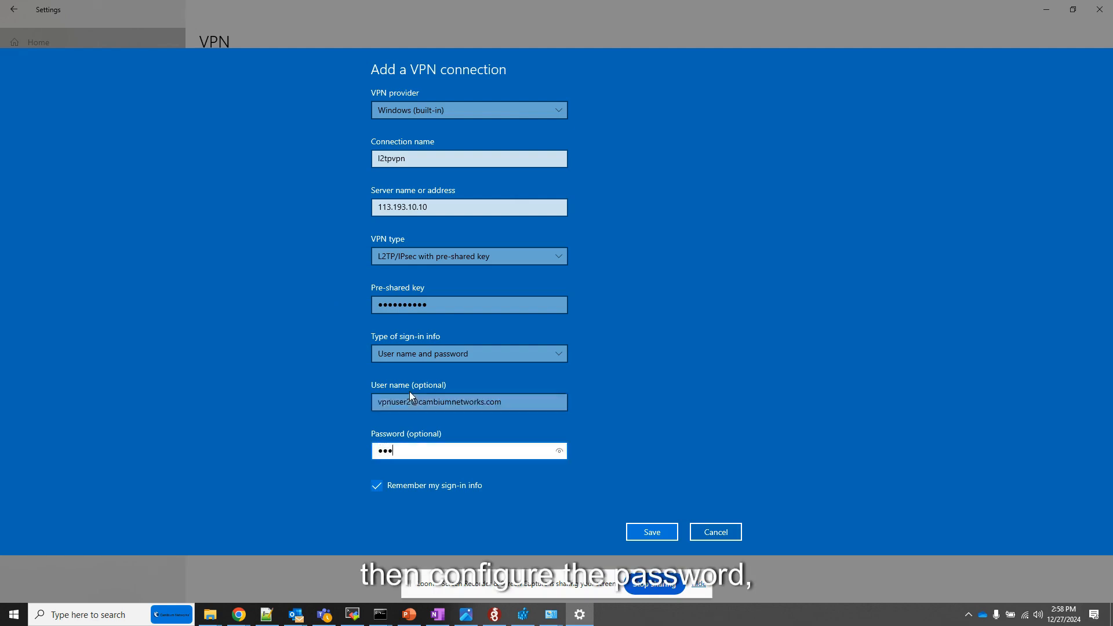
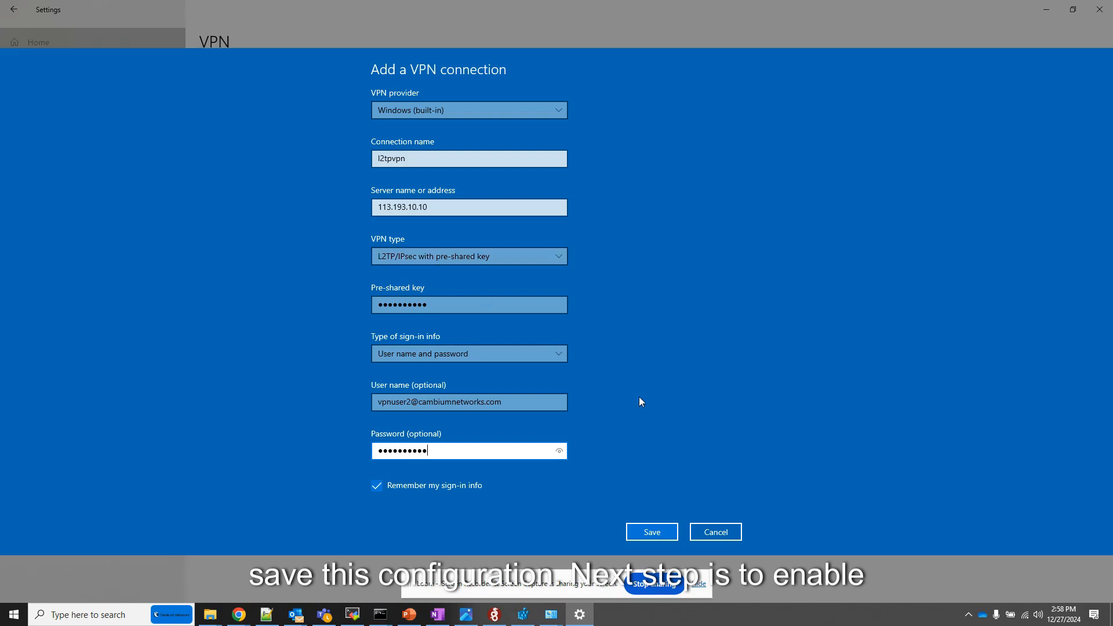
left_click(651, 537)
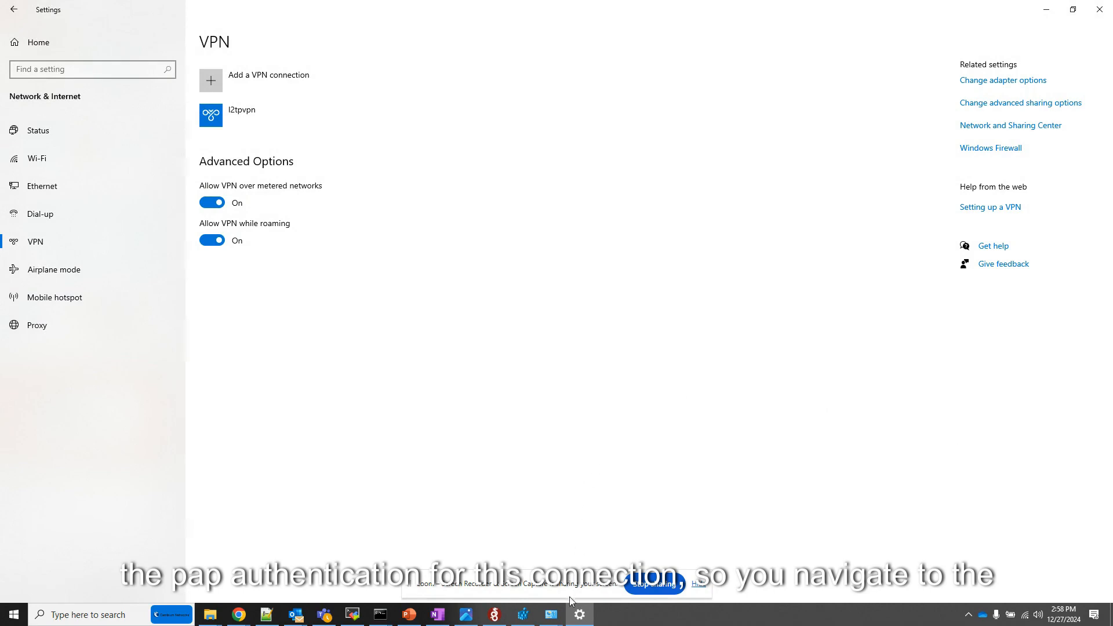
Step: Switch to Network Connections and open the security properties of the l2tpvpn adapter
mouse_move(552, 612)
left_click(505, 587)
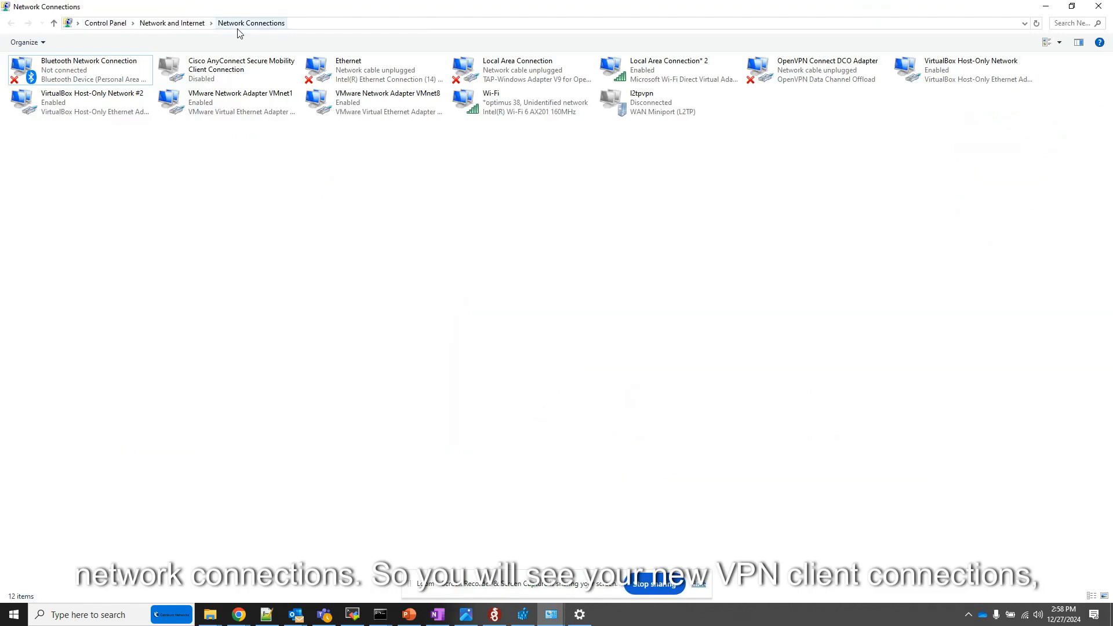
left_click(655, 108)
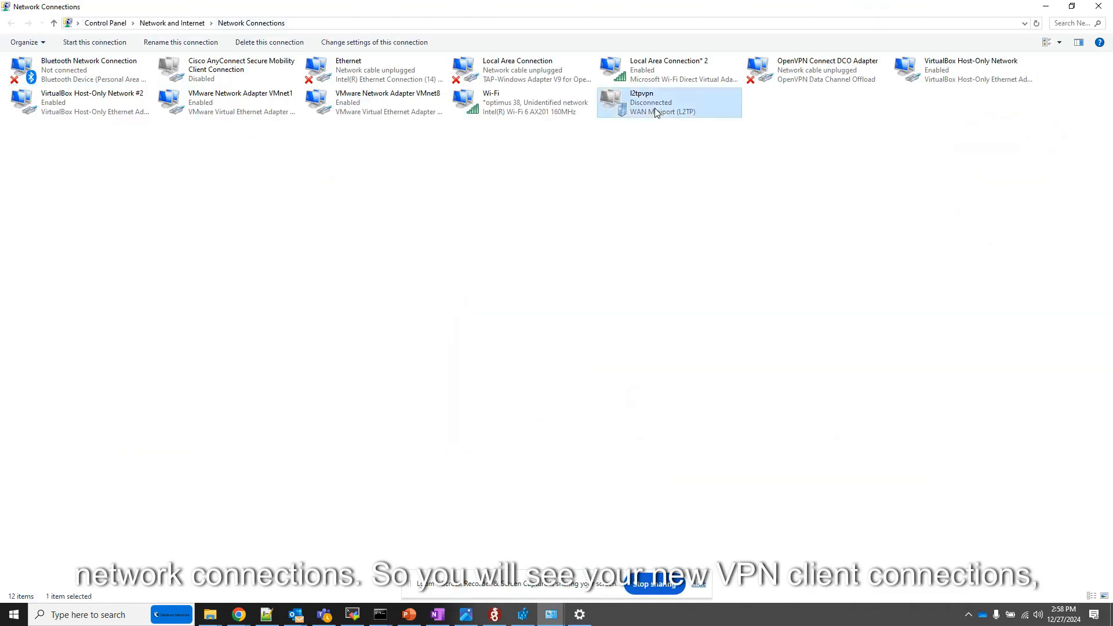
right_click(655, 108)
left_click(694, 223)
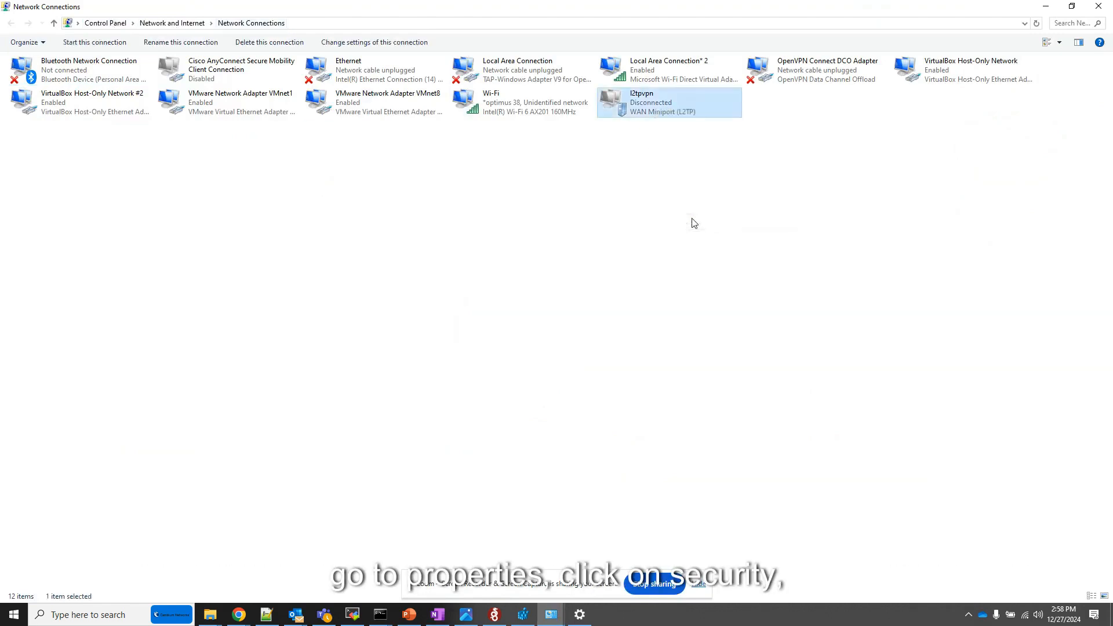
left_click(527, 190)
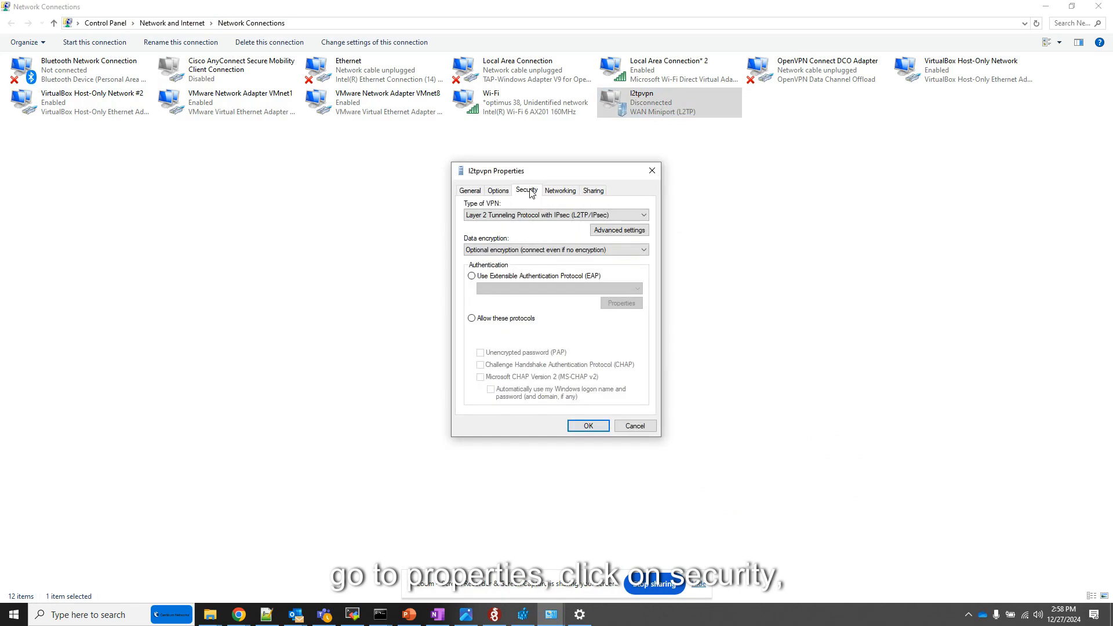
Step: Allow specific authentication protocols for l2tpvpn, enable Unencrypted password (PAP) and apply the change
left_click(472, 319)
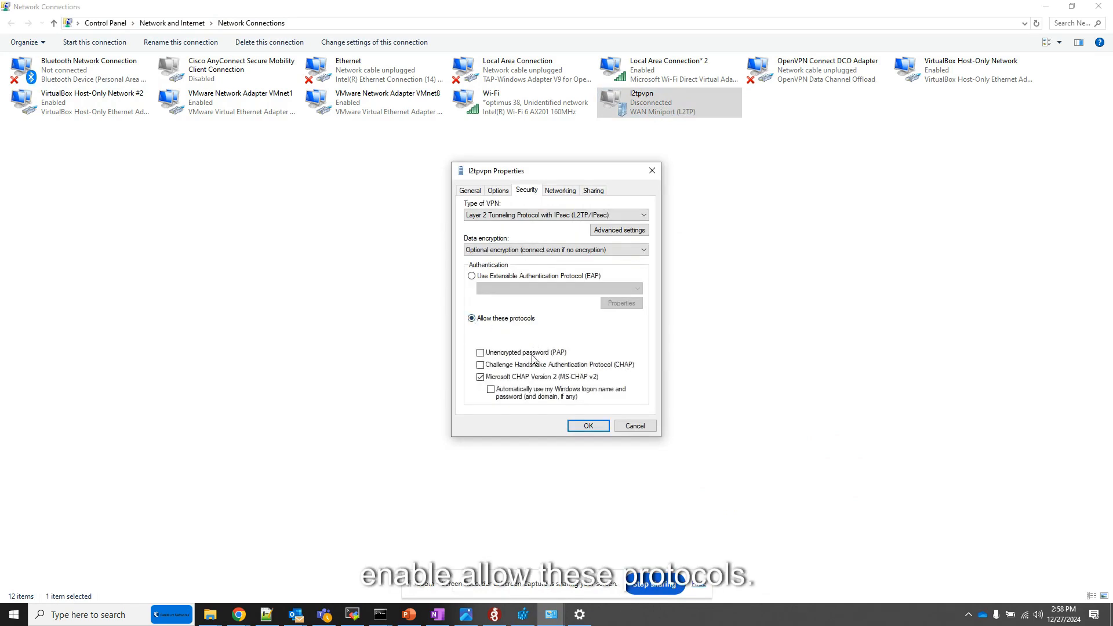
left_click(480, 353)
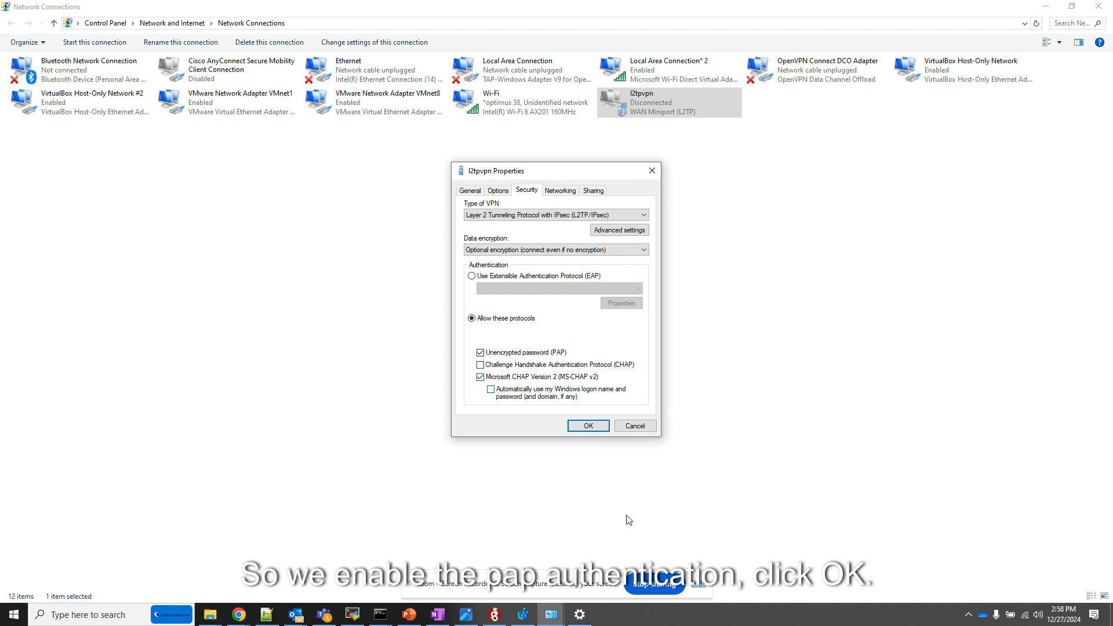
left_click(599, 427)
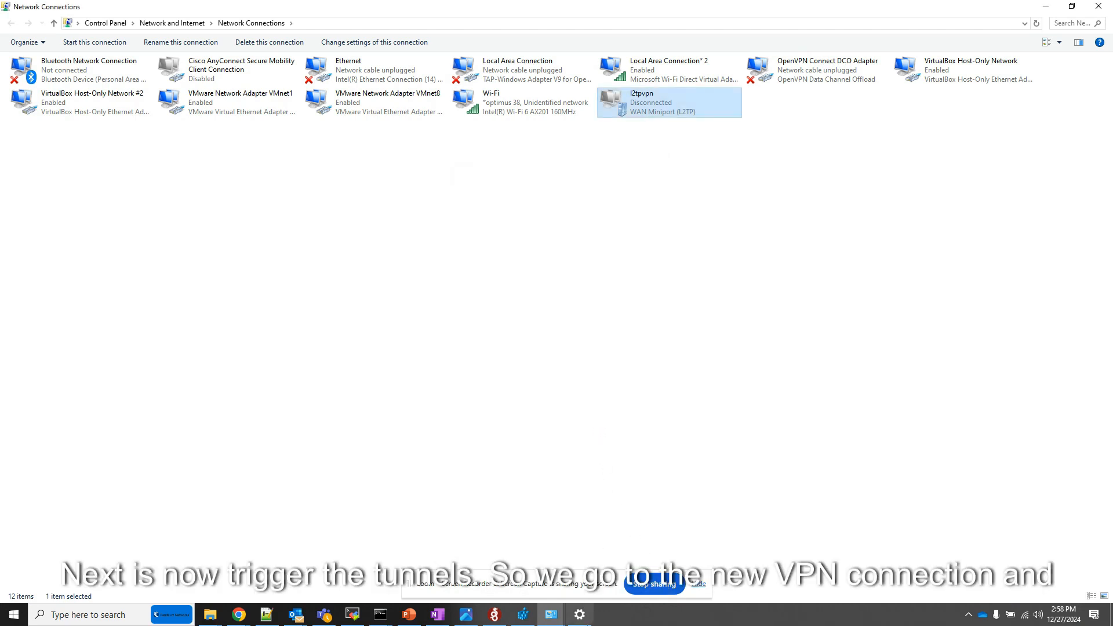
Step: Switch back to the Windows VPN settings and connect the l2tpvpn connection
left_click(580, 617)
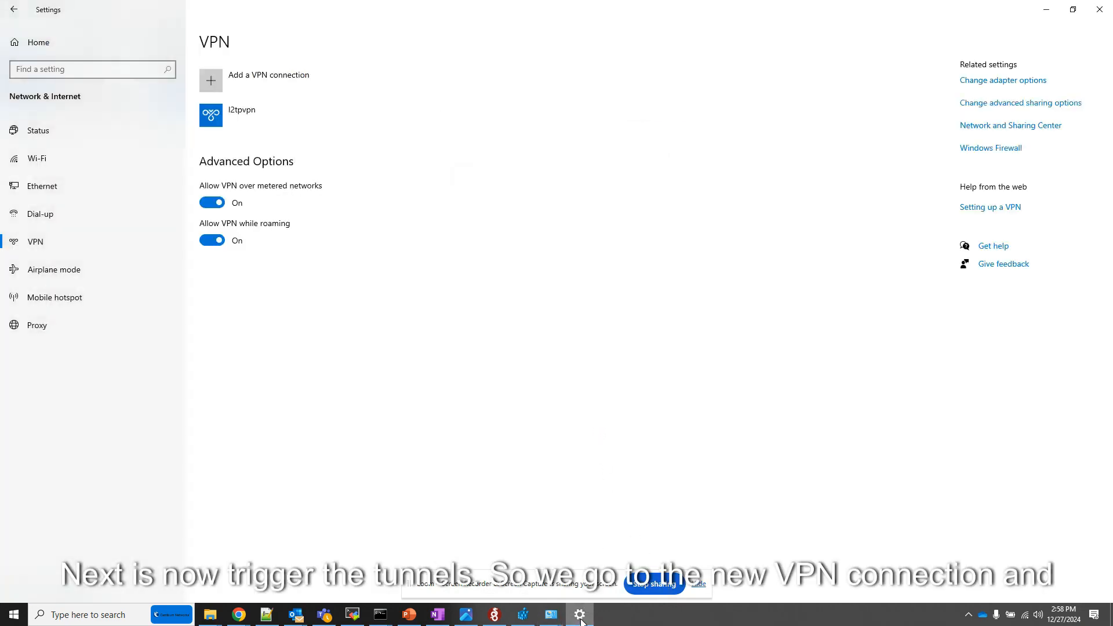
left_click(253, 119)
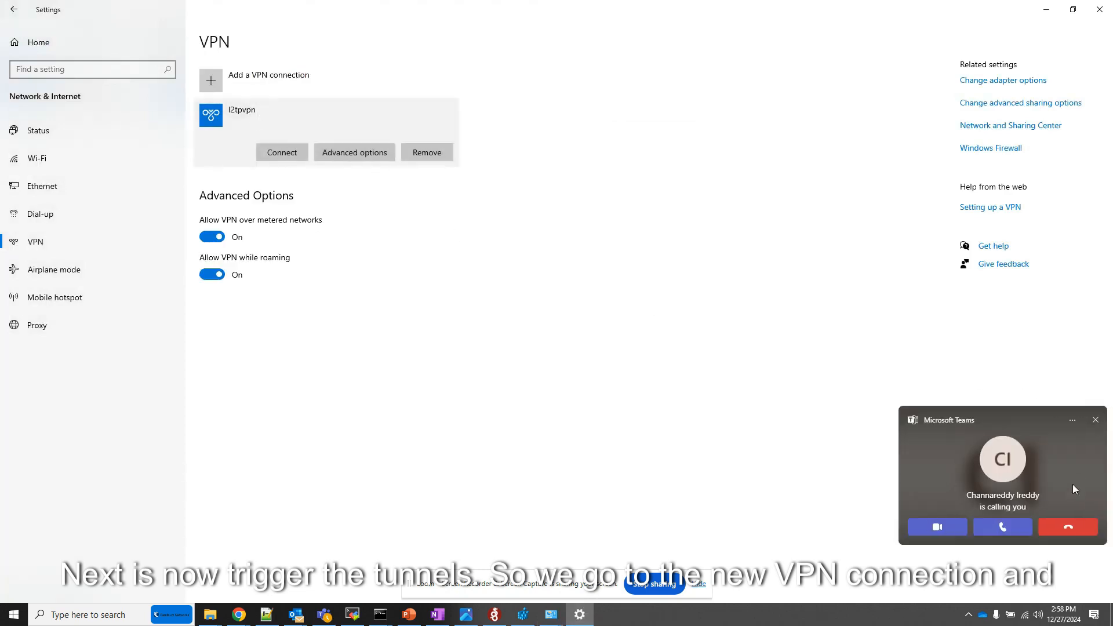
left_click(281, 155)
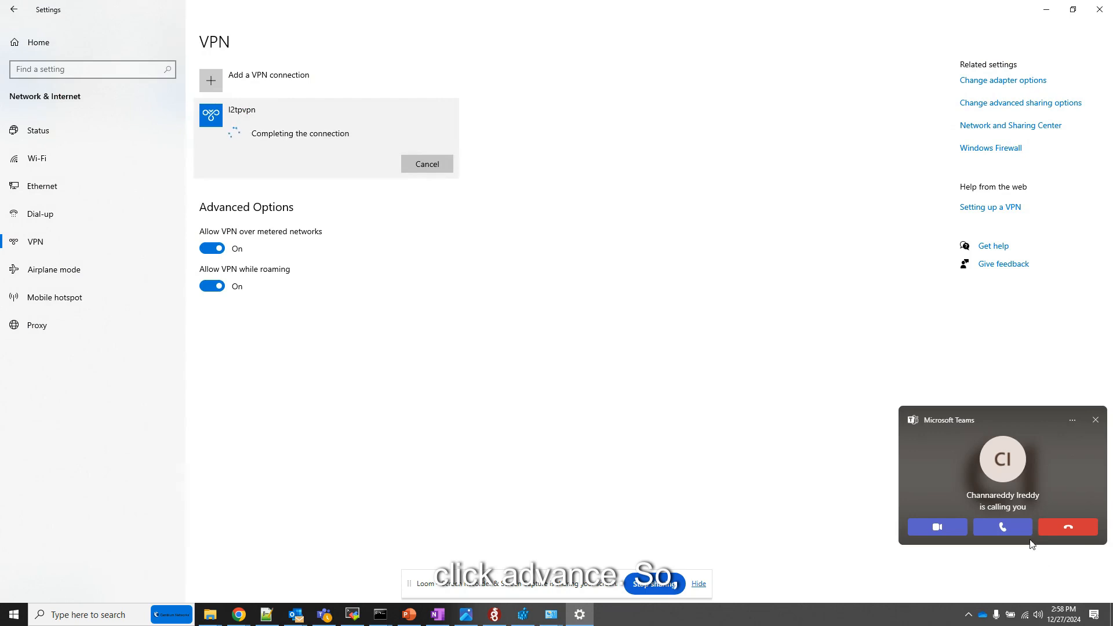